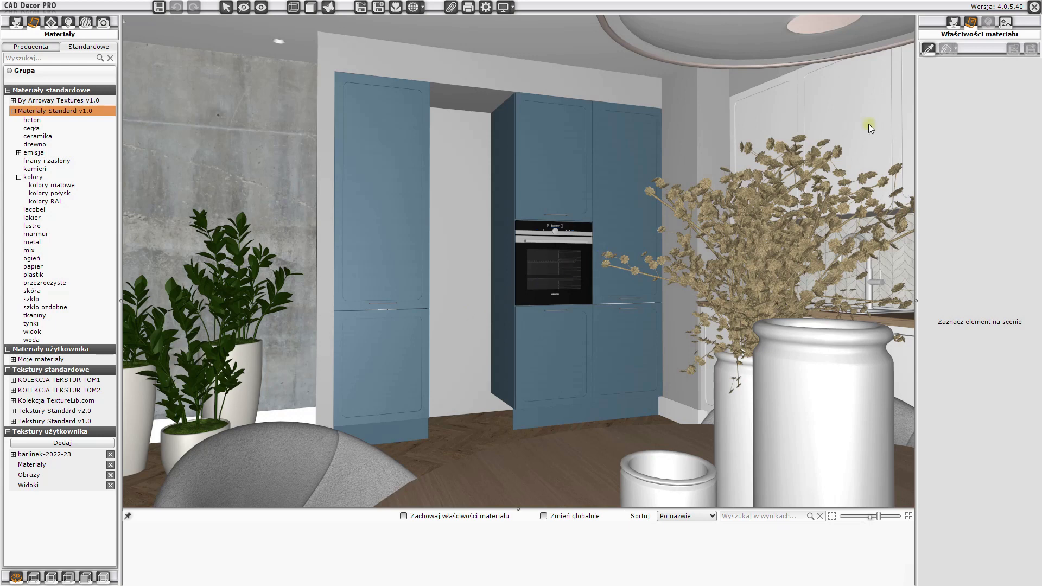
# Close the kitchen visualisation and open the user cabinet editor (Edytor szafek użytkownika) in a maximized window.
pyautogui.click(1031, 10)
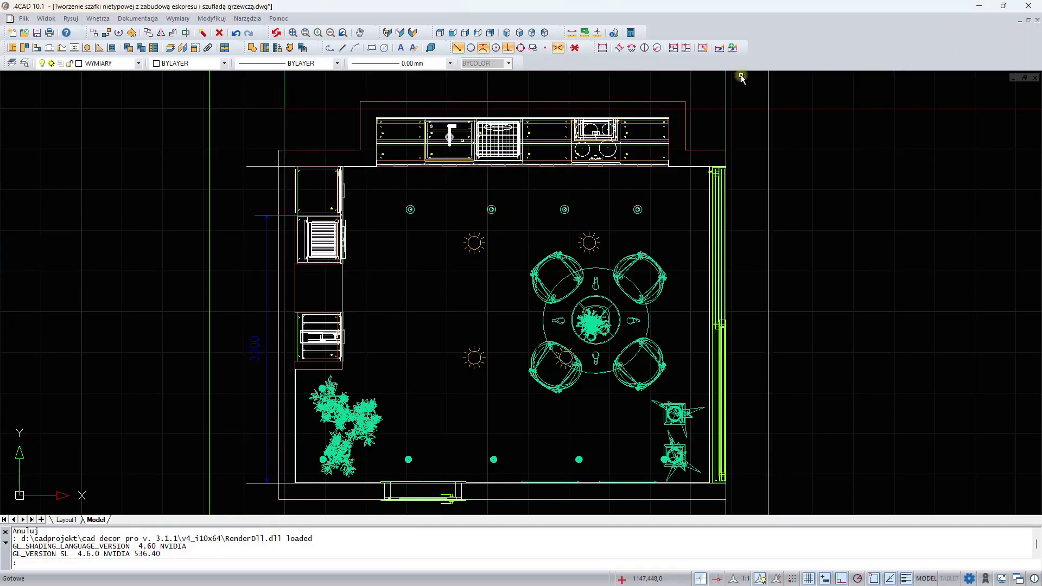
pyautogui.click(225, 49)
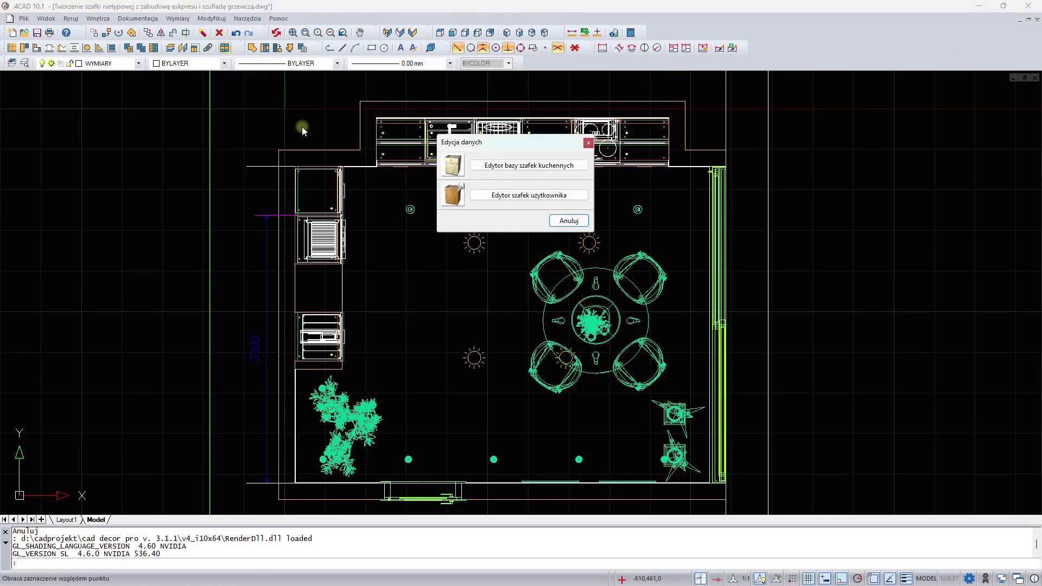
pyautogui.click(514, 196)
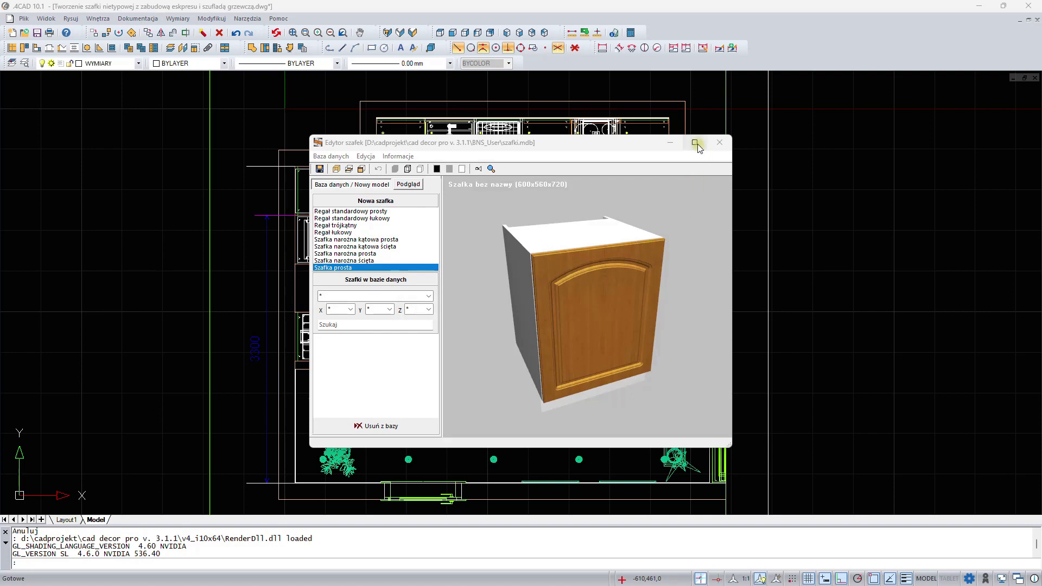
pyautogui.click(695, 143)
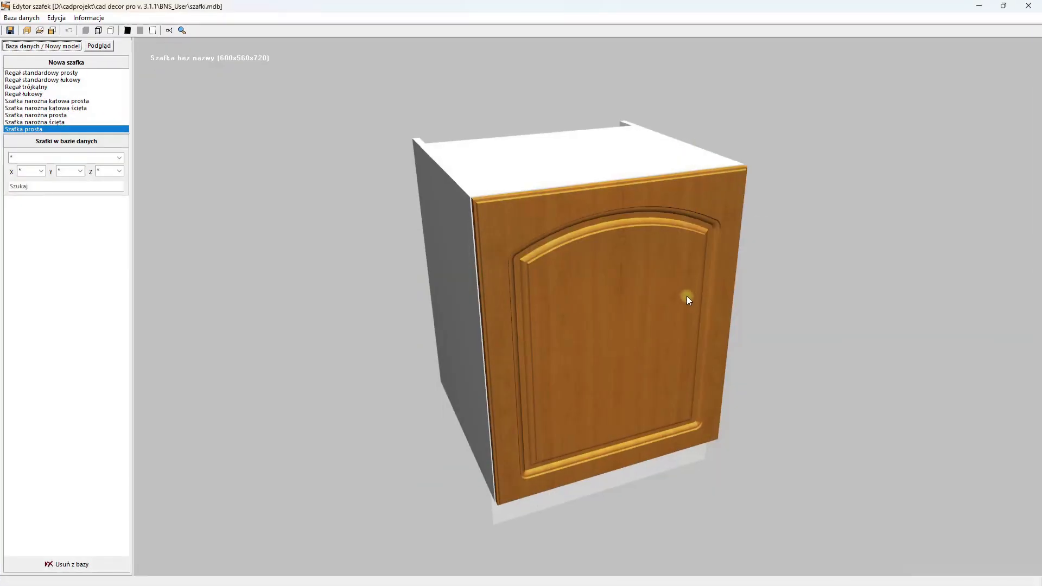
# Set the height (Wysokość) of the plain cabinet body (Szafka prosta) to 2215 mm.
pyautogui.moveTo(746, 293); pyautogui.dragTo(688, 245)
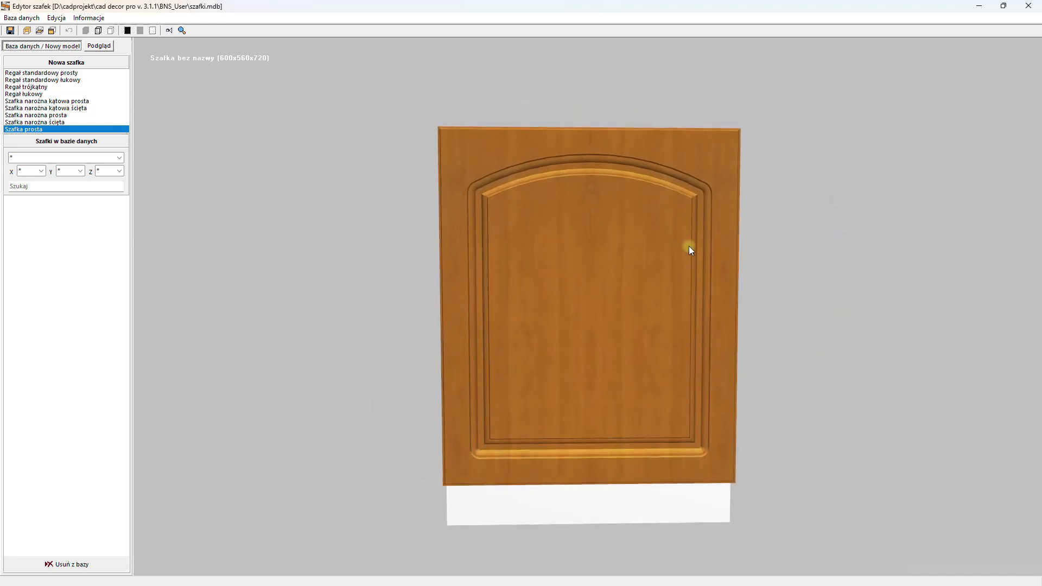
pyautogui.scroll(-4, 678, 310)
pyautogui.scroll(2, 675, 311)
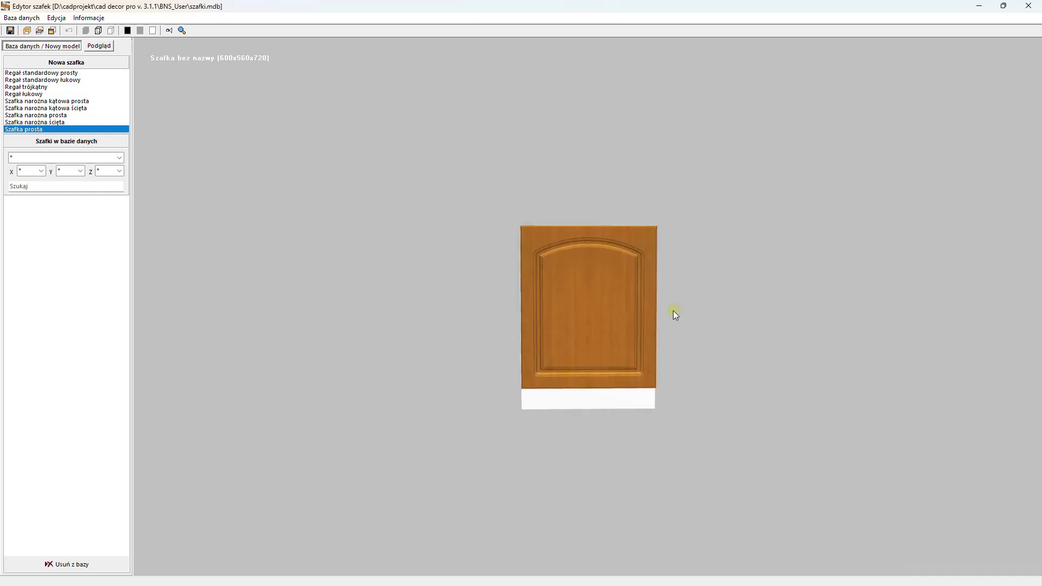
pyautogui.moveTo(634, 318); pyautogui.dragTo(620, 344)
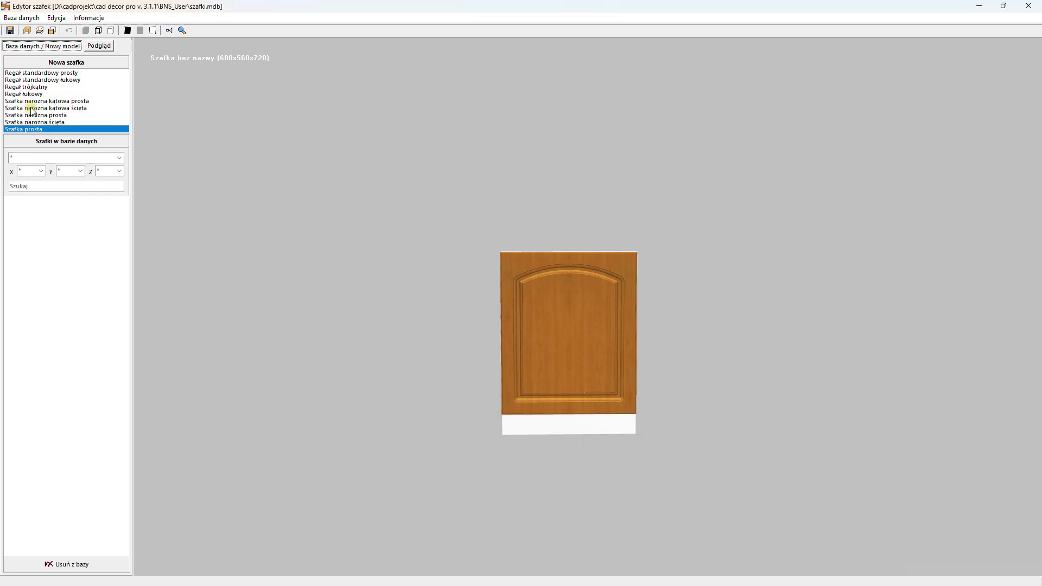
pyautogui.click(27, 31)
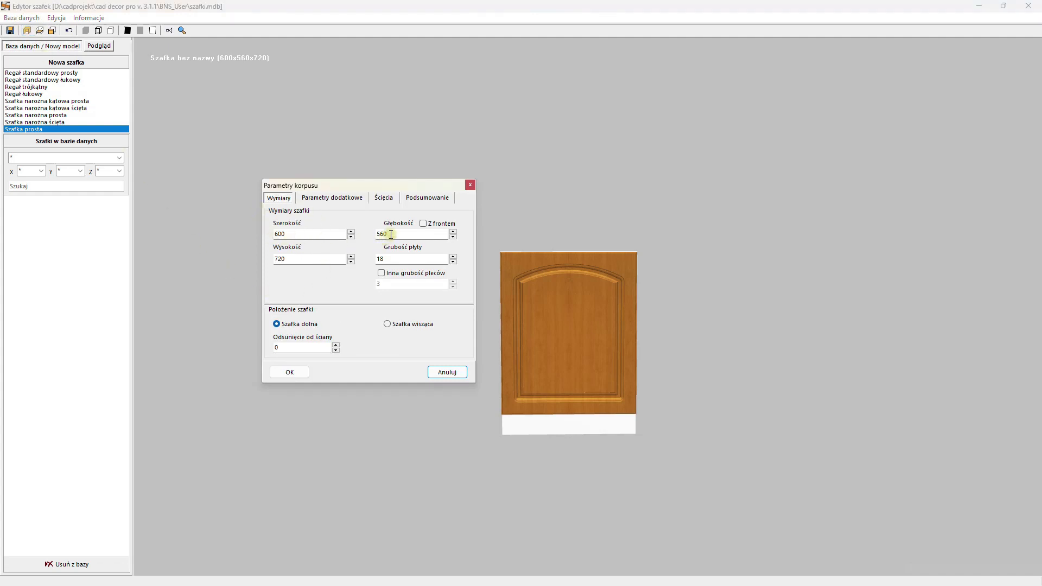
pyautogui.doubleClick(274, 258)
pyautogui.write('2215')
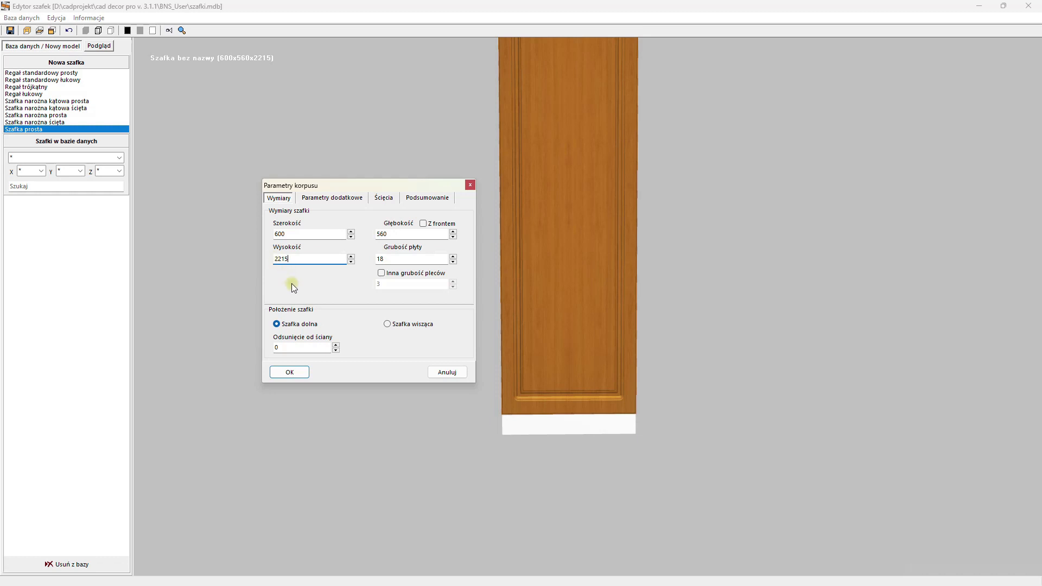
# Set the cabinet's forward back-panel offset (Plecy do przodu) to 0 and accept the body parameters.
pyautogui.click(323, 199)
pyautogui.moveTo(301, 259); pyautogui.dragTo(269, 263)
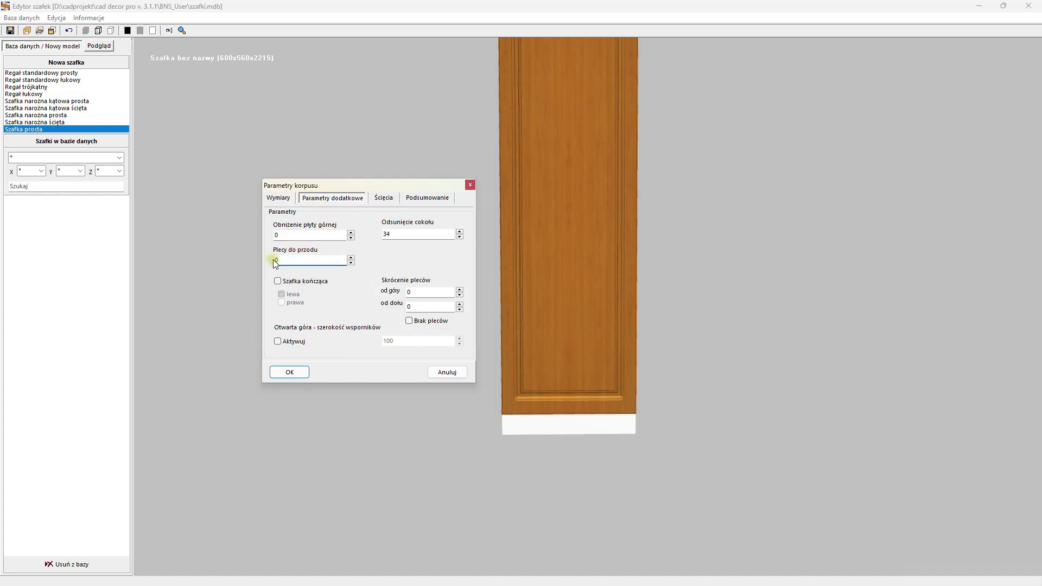
pyautogui.click(287, 374)
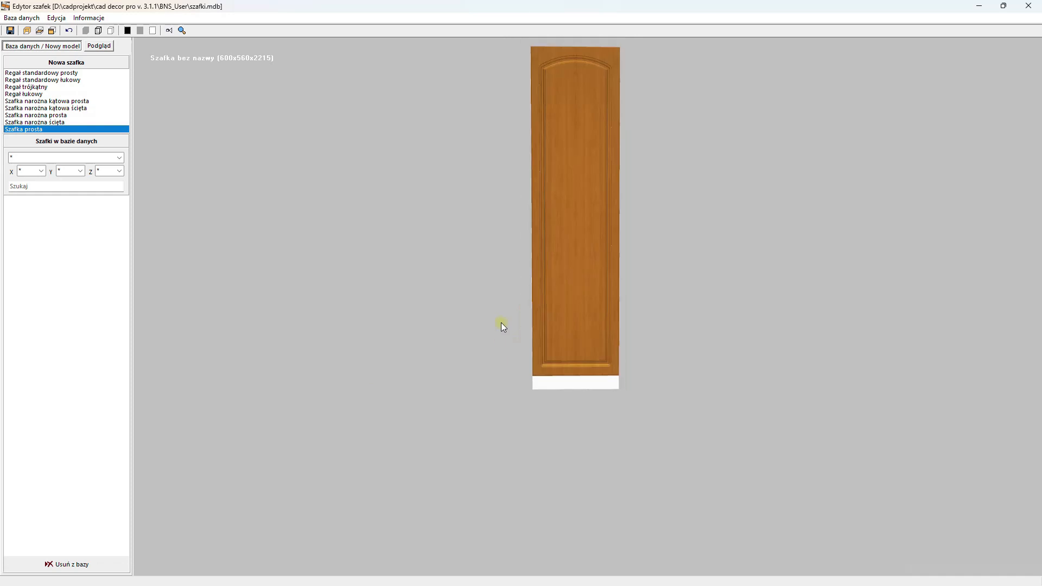
# Divide the cabinet's full front panel horizontally into 4 equal stacked sections.
pyautogui.moveTo(547, 202); pyautogui.dragTo(513, 307, button='middle')
pyautogui.moveTo(418, 335); pyautogui.dragTo(534, 334)
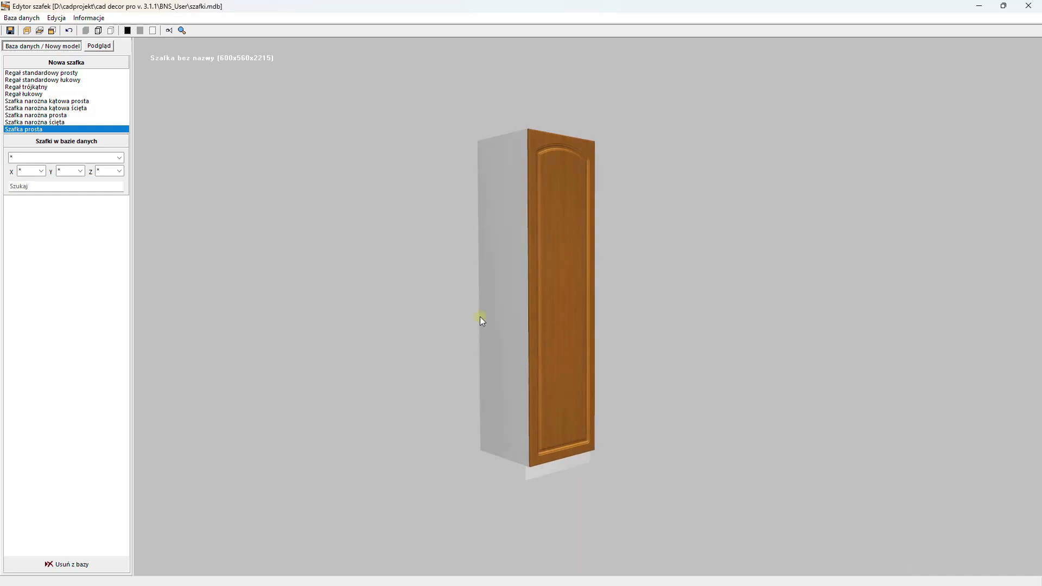
pyautogui.click(53, 31)
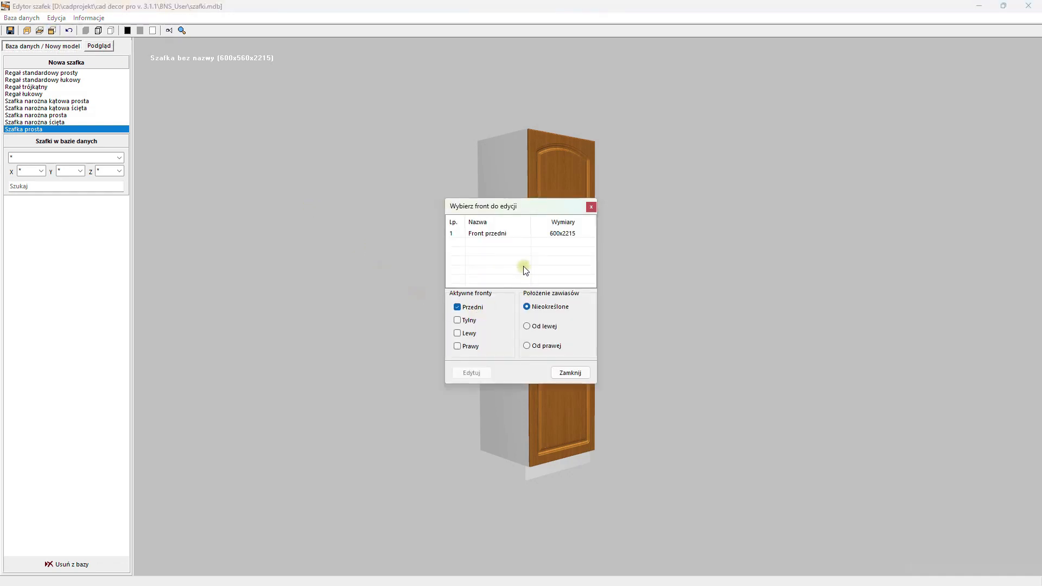
pyautogui.doubleClick(485, 234)
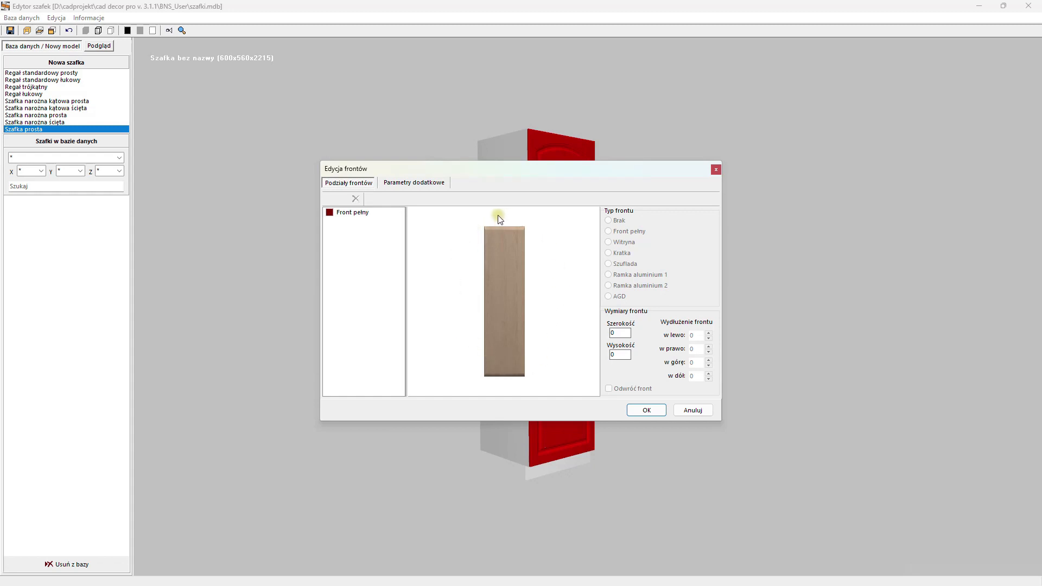
pyautogui.click(498, 270)
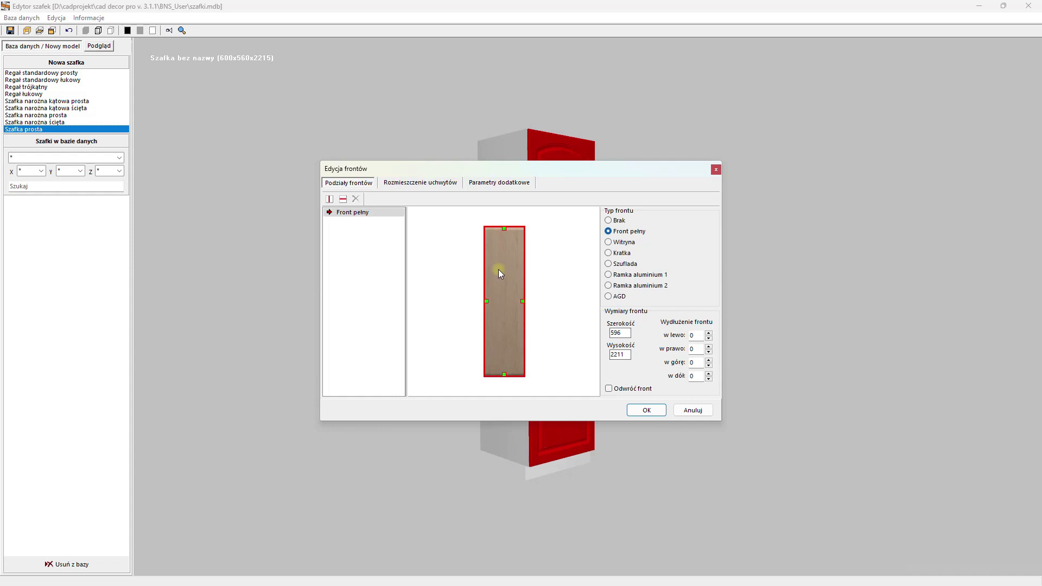
pyautogui.click(344, 199)
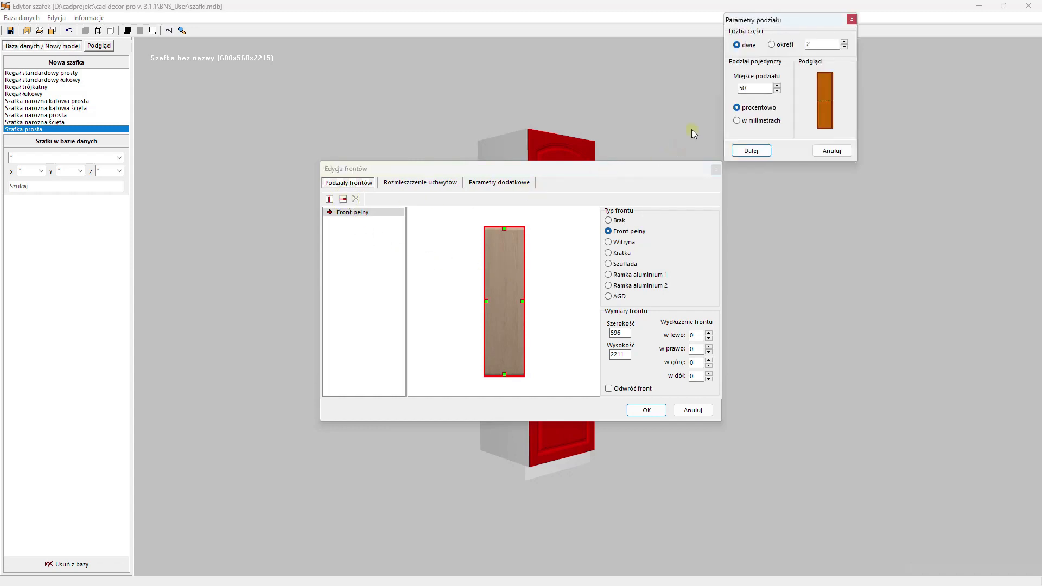
pyautogui.click(844, 42)
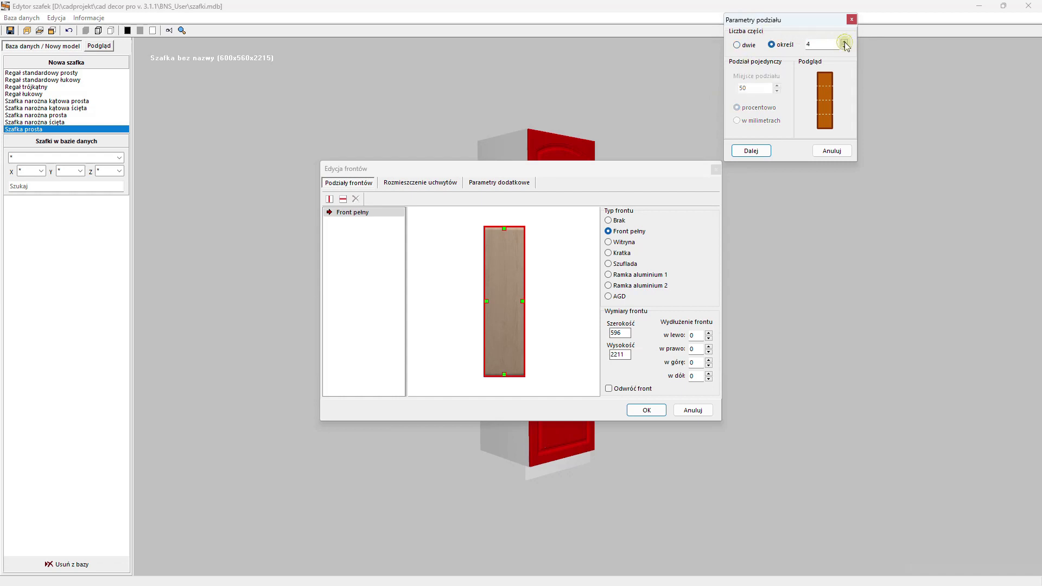
pyautogui.click(844, 41)
pyautogui.click(752, 151)
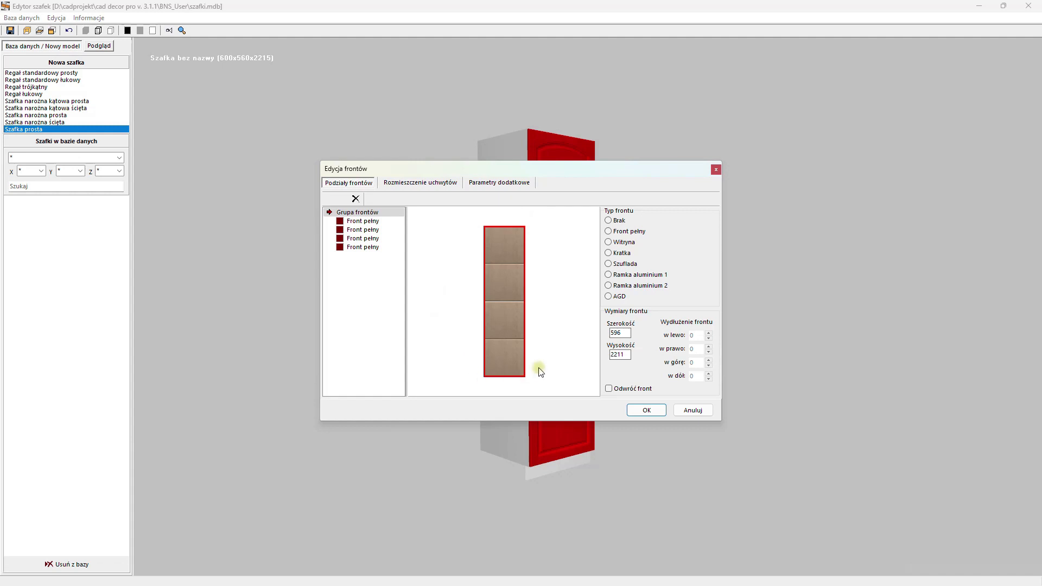
# Set the height of the lowest front section to 716 mm.
pyautogui.click(510, 360)
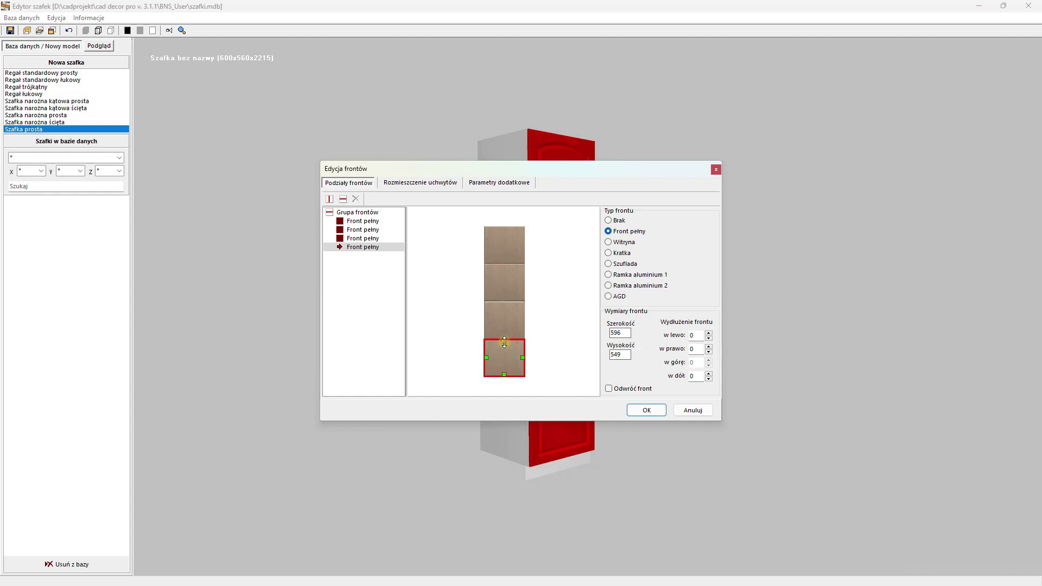
pyautogui.moveTo(504, 342); pyautogui.dragTo(504, 331)
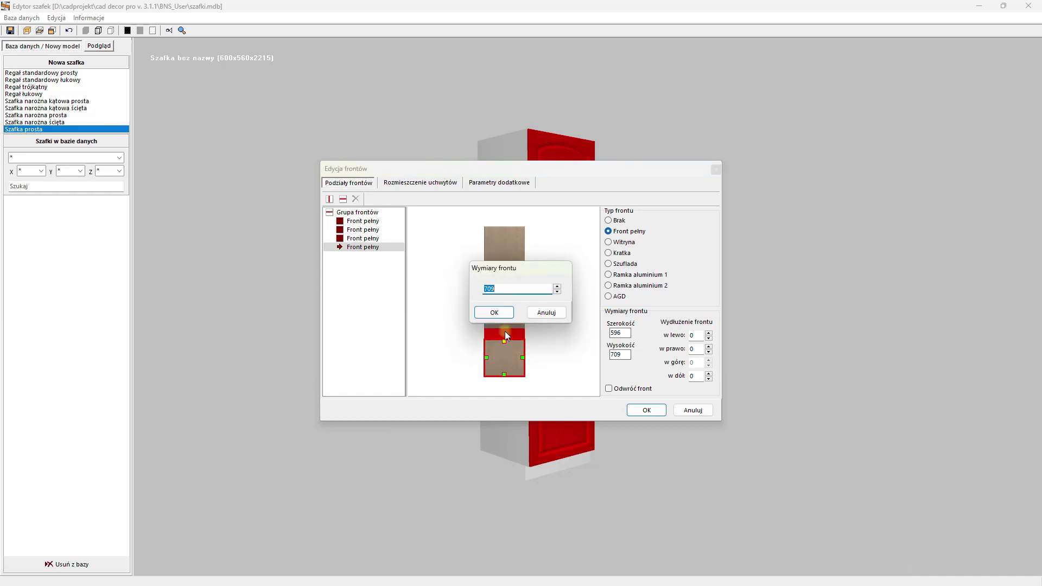
pyautogui.write('716')
pyautogui.click(493, 313)
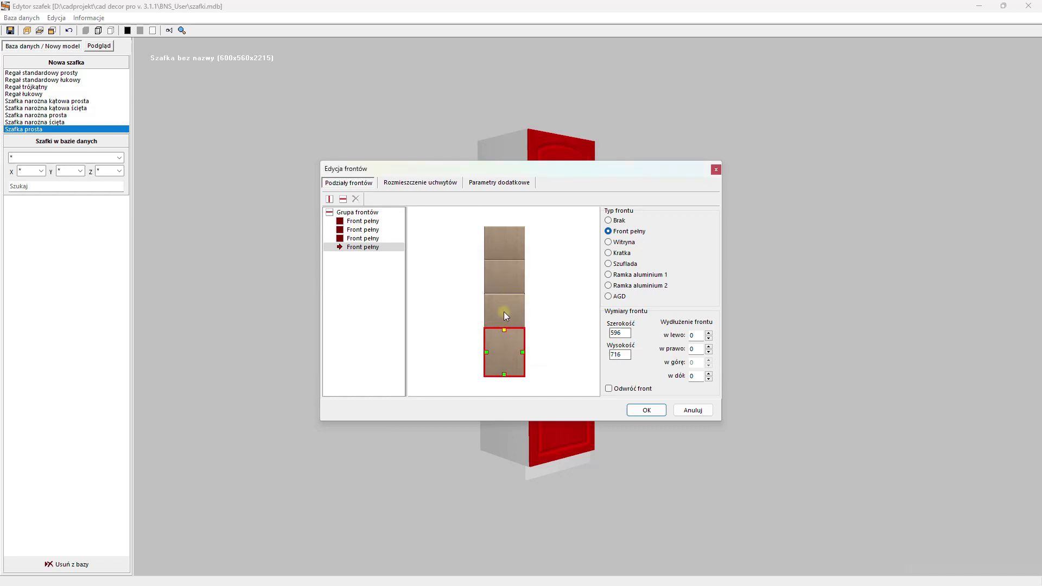
# Make the second front section from the bottom 140 mm high and turn it into an AGD appliance front of type Piekarnik.
pyautogui.click(503, 311)
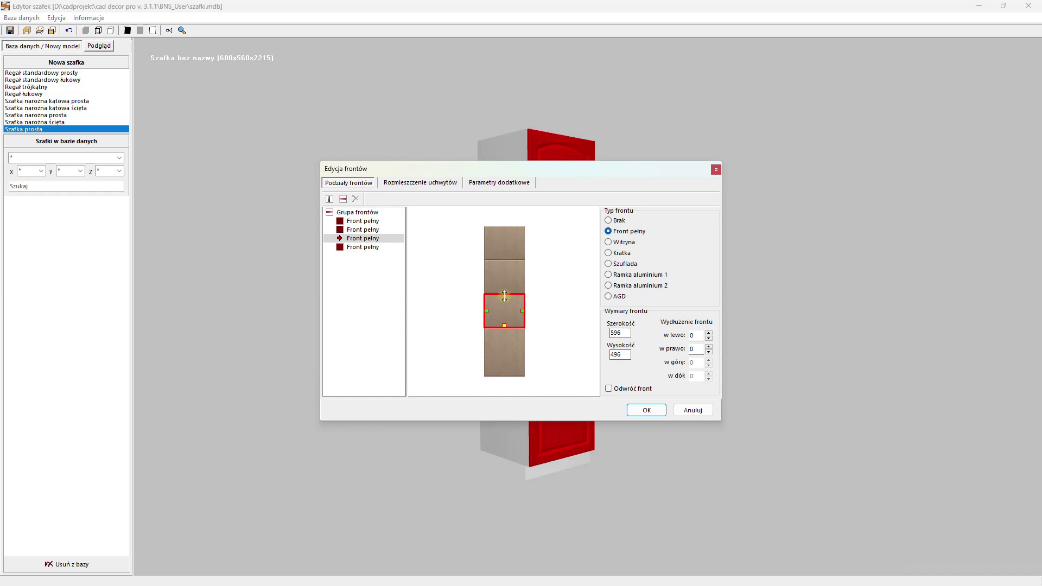
pyautogui.moveTo(504, 296); pyautogui.dragTo(505, 305)
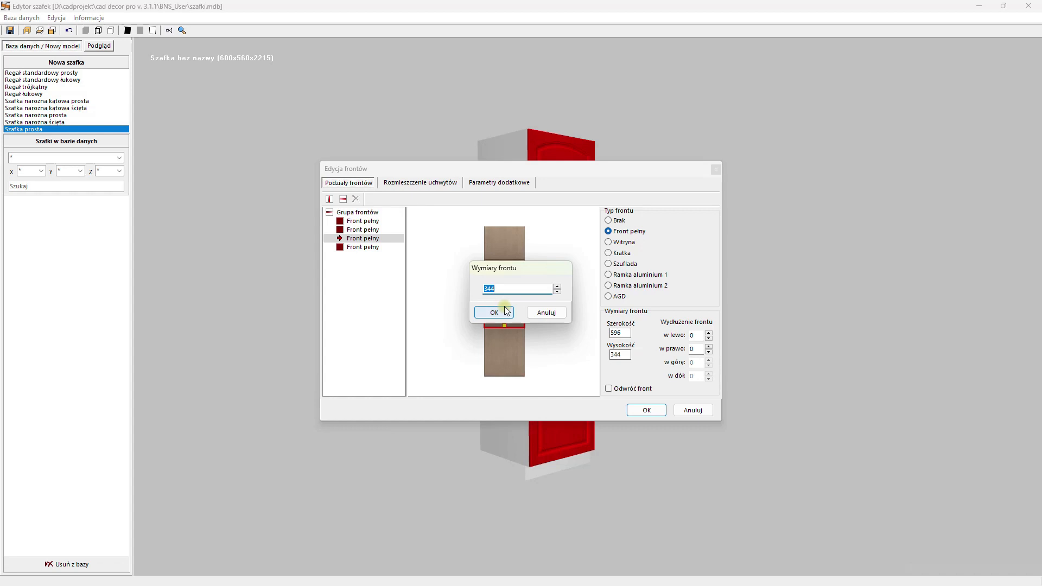
pyautogui.write('140')
pyautogui.click(494, 313)
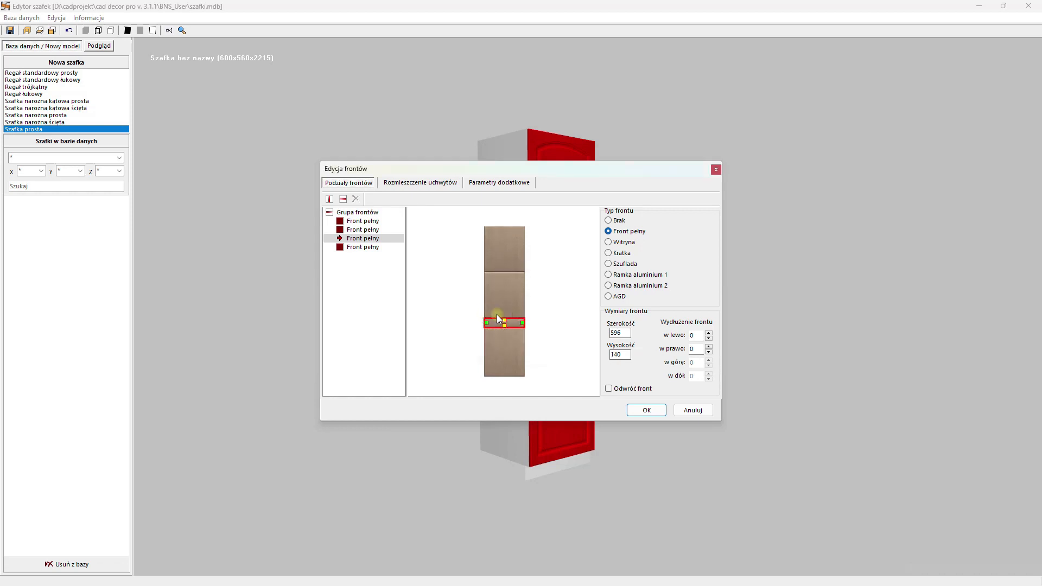
pyautogui.click(608, 296)
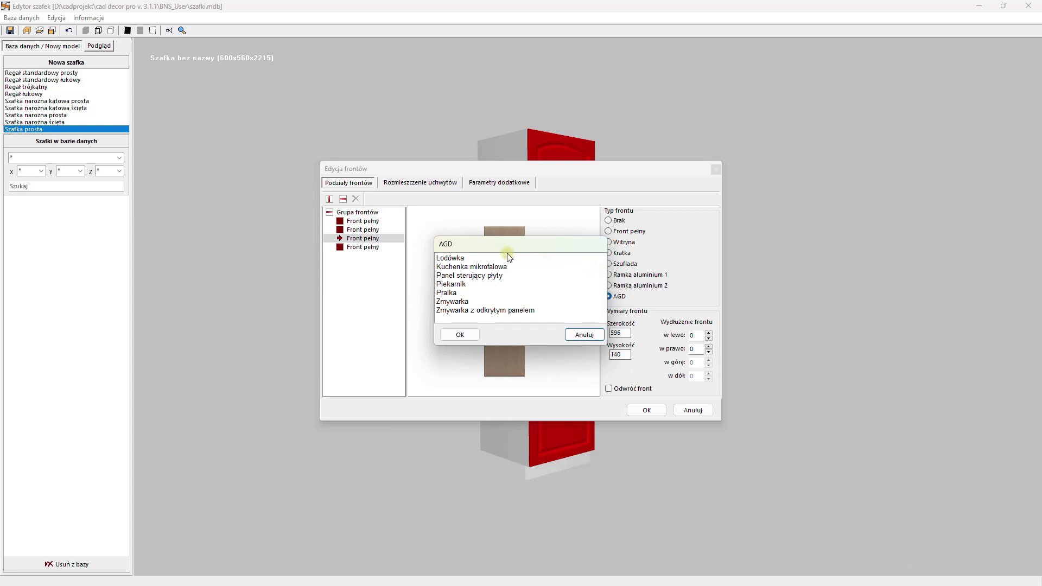
pyautogui.click(462, 285)
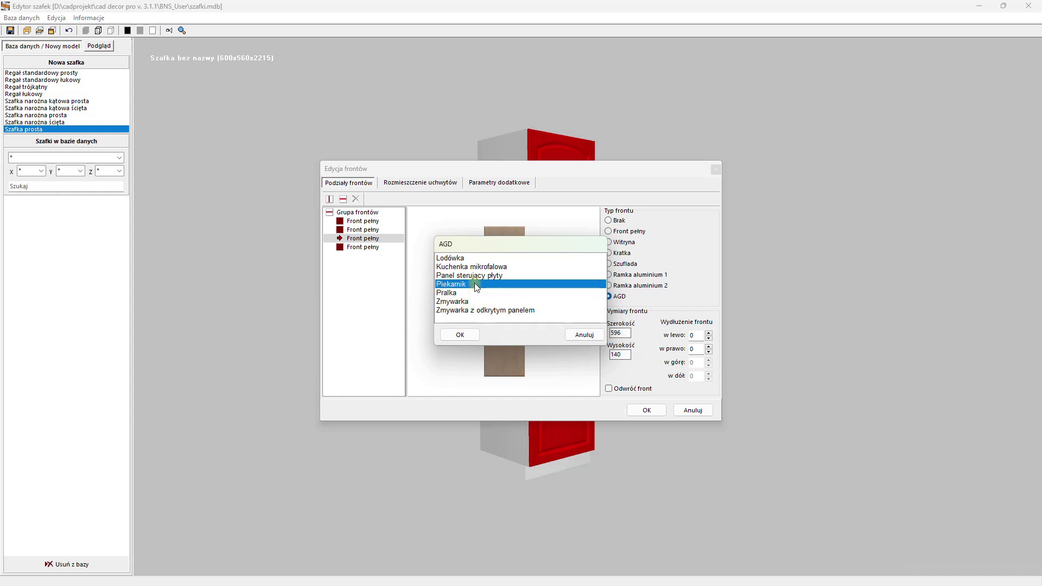
pyautogui.click(462, 335)
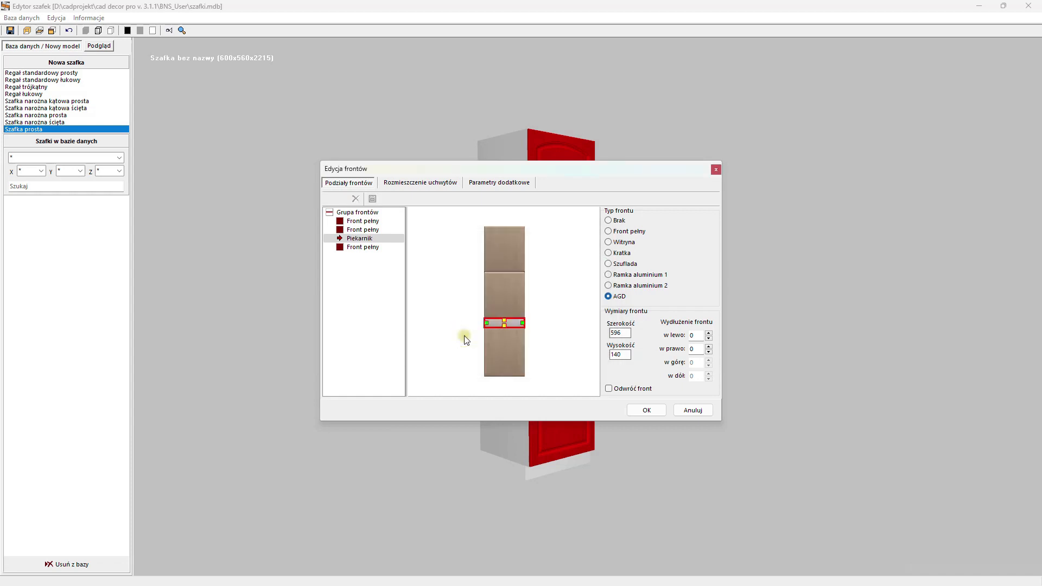
# Make the full front section directly above the 140 mm appliance front 460 mm high and assign it the AGD type Piekarnik.
pyautogui.click(507, 296)
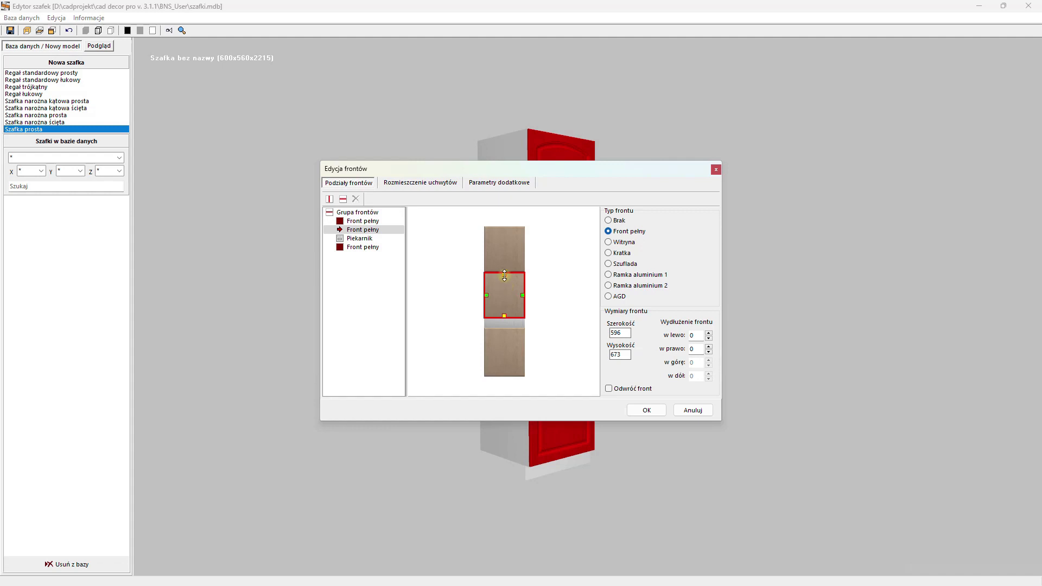
pyautogui.moveTo(504, 274); pyautogui.dragTo(505, 285)
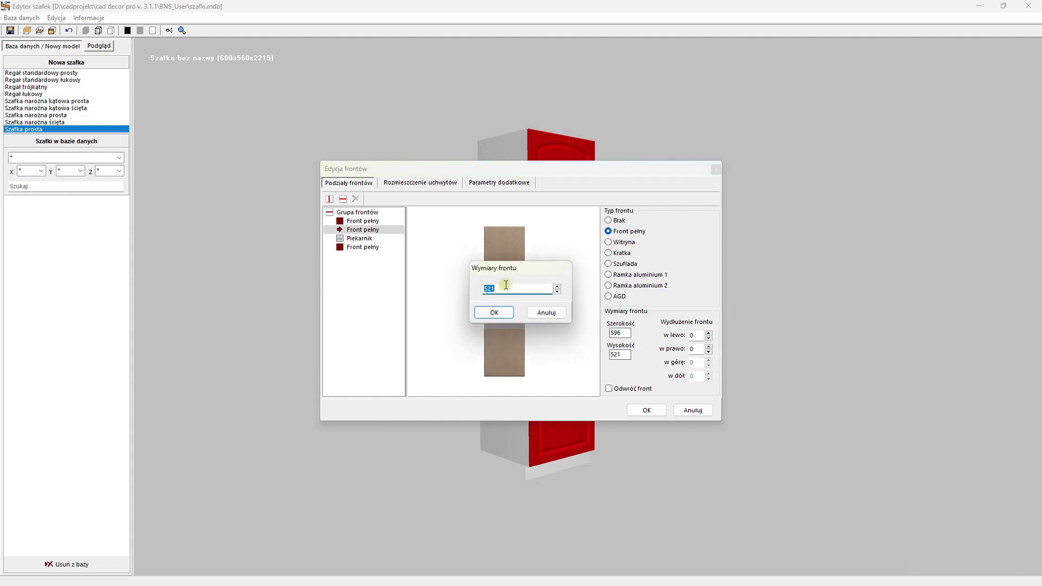
pyautogui.write('460')
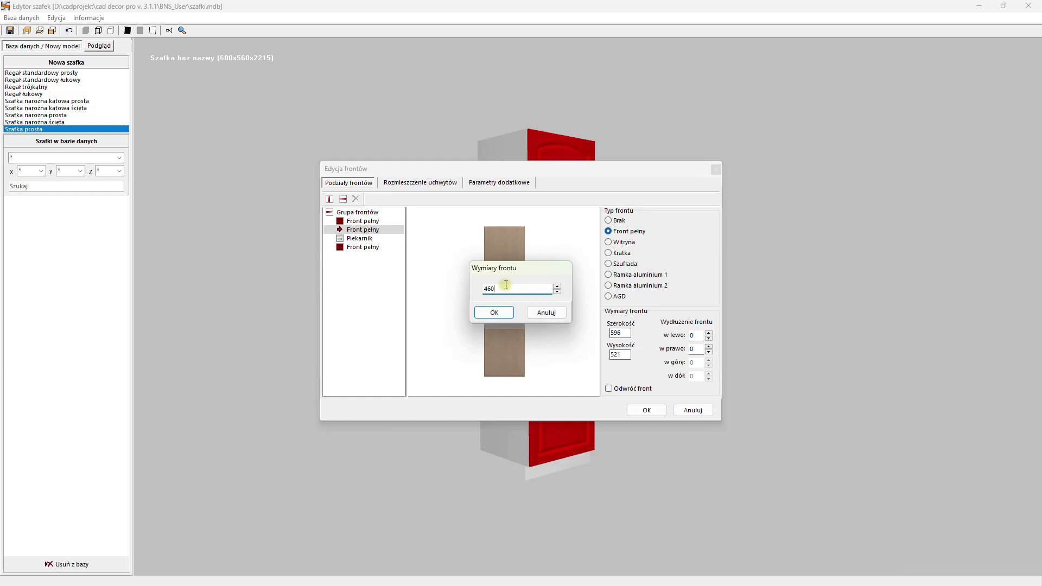
pyautogui.click(501, 314)
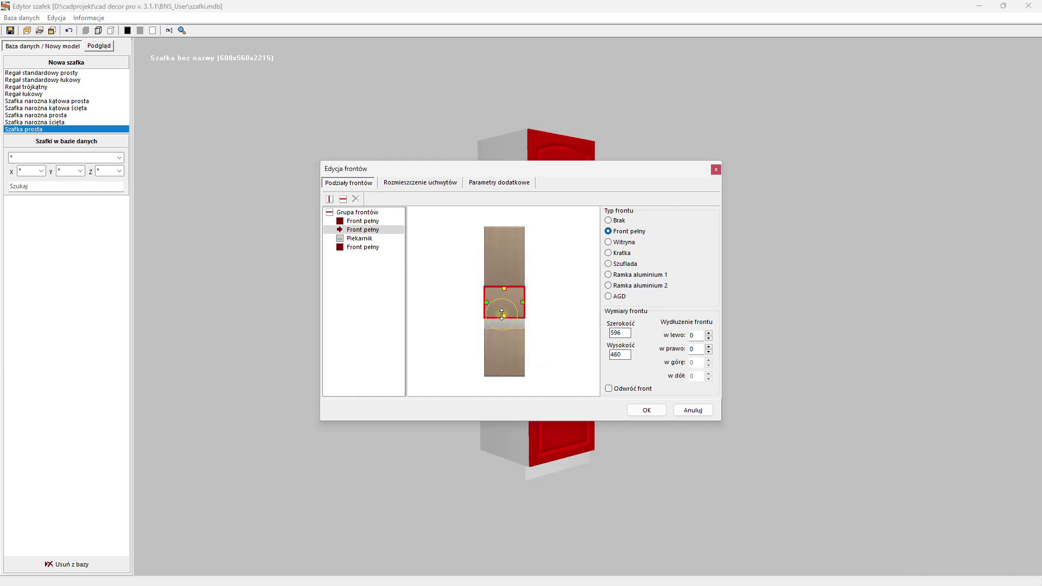
pyautogui.click(608, 296)
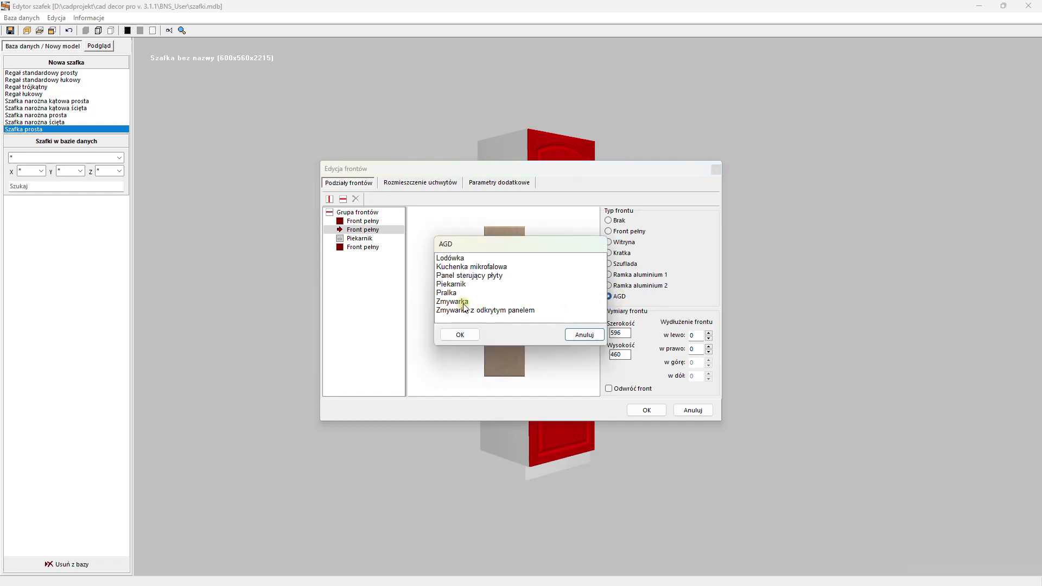
pyautogui.click(481, 285)
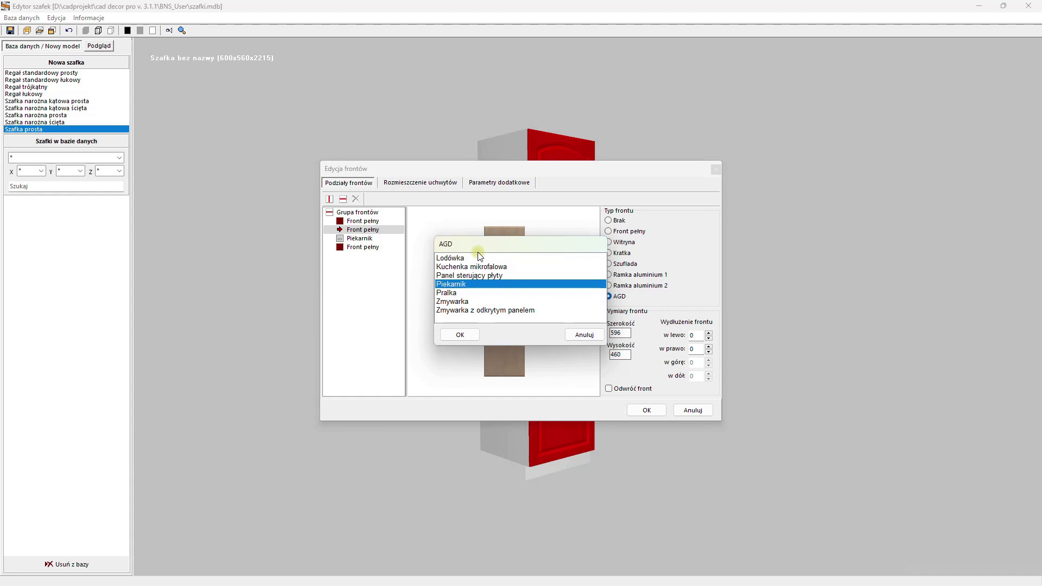
pyautogui.click(460, 334)
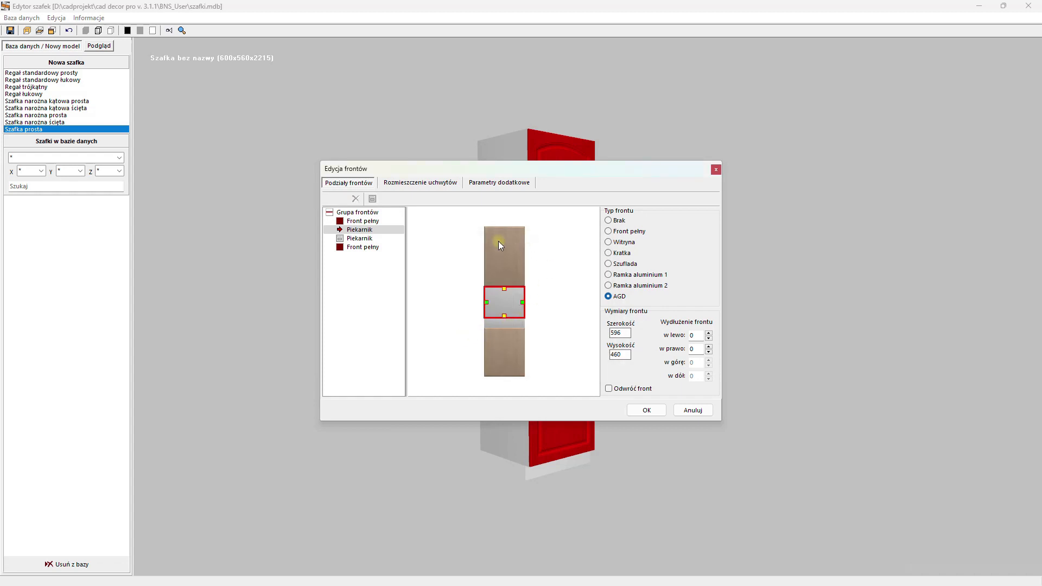
# Add a horizontal replaceable handle at the bottom centre of the topmost full front, using handle layout Schemat 1.
pyautogui.click(512, 253)
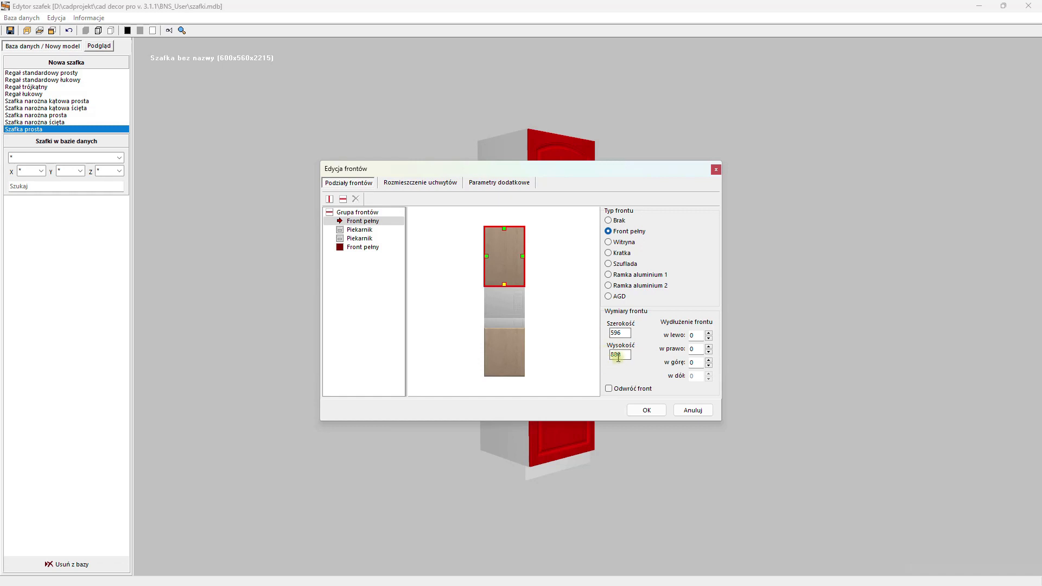
pyautogui.click(405, 185)
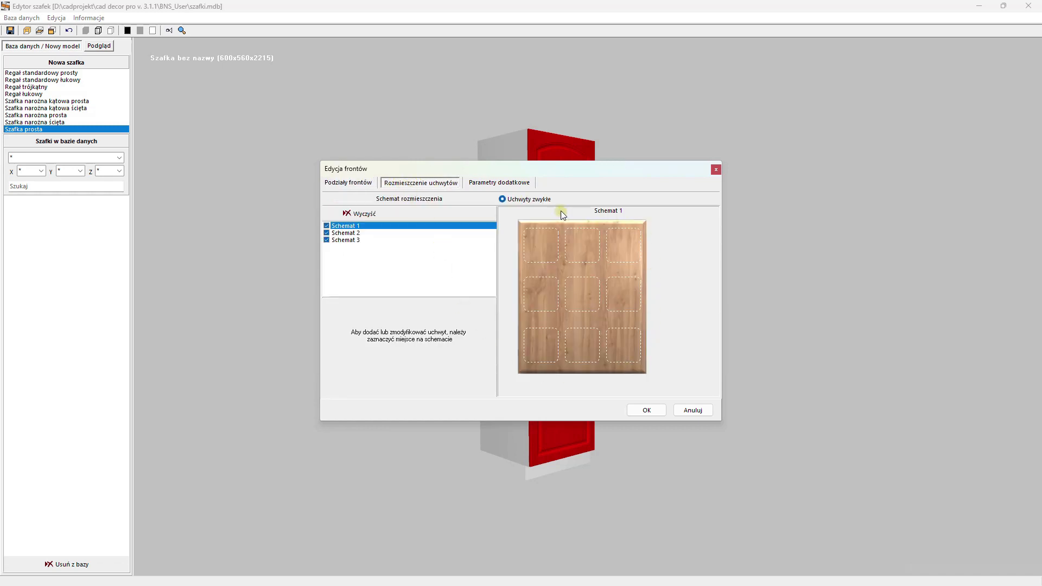
pyautogui.click(584, 347)
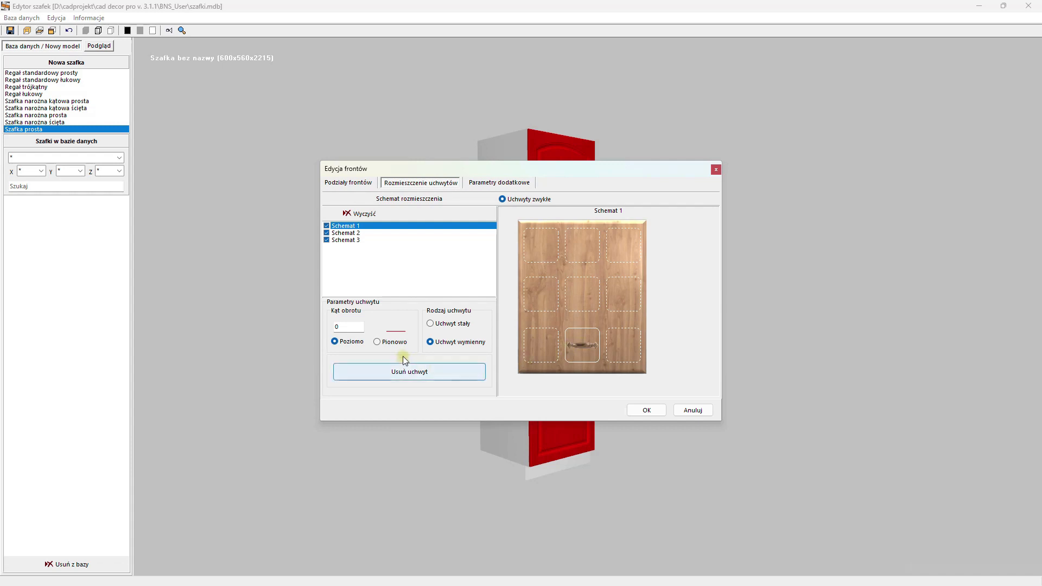
pyautogui.click(394, 342)
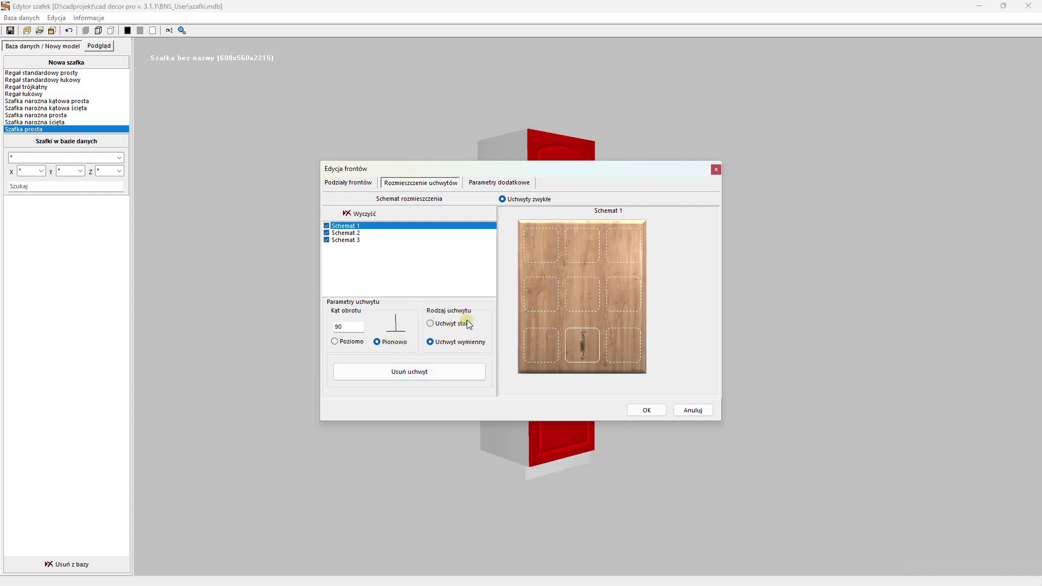
pyautogui.click(351, 343)
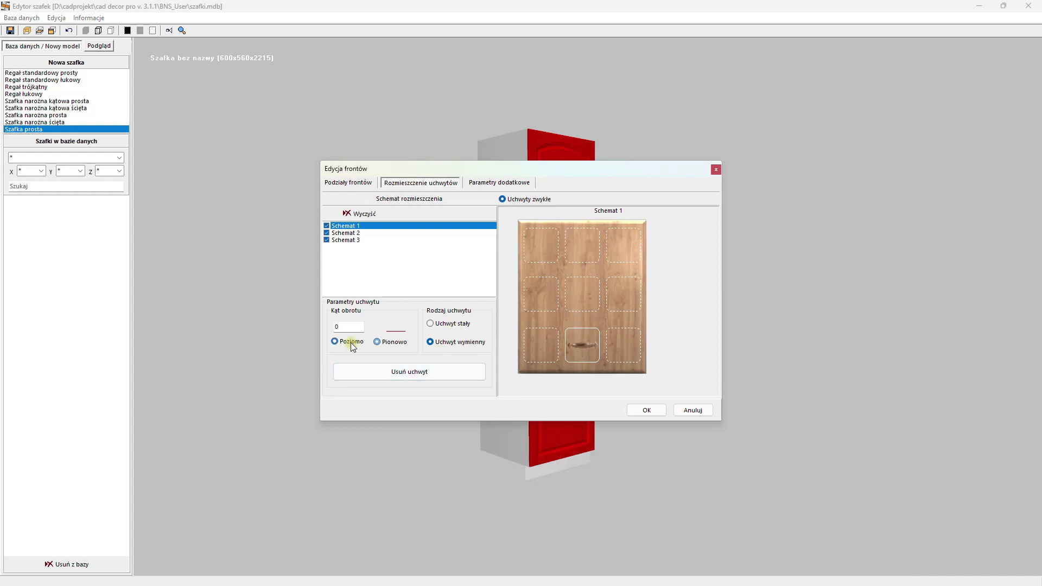
pyautogui.click(645, 411)
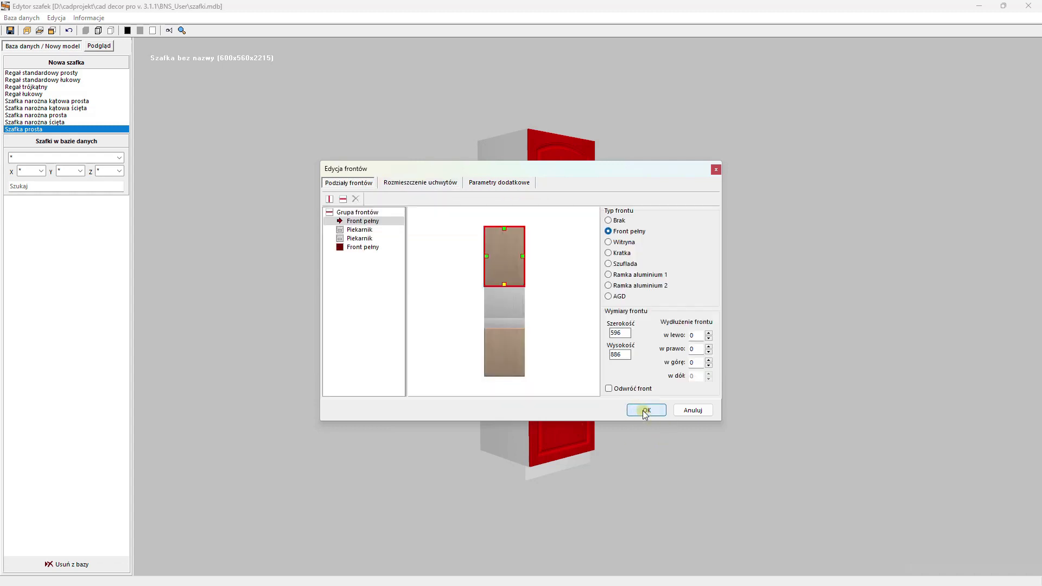
# Add a horizontal handle at the top centre of the lowest full front and apply the front edits to the cabinet.
pyautogui.click(510, 366)
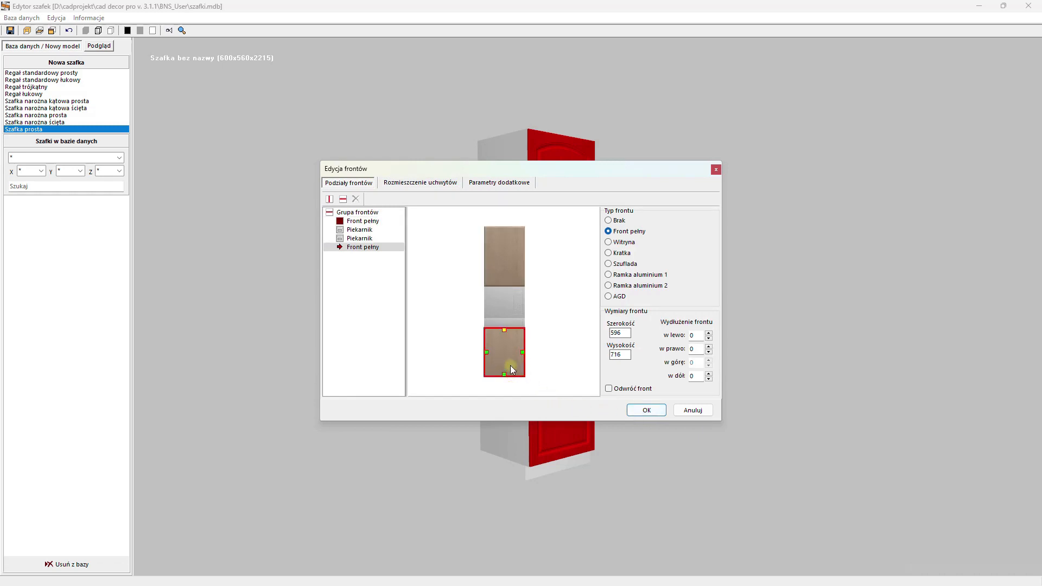
pyautogui.click(408, 183)
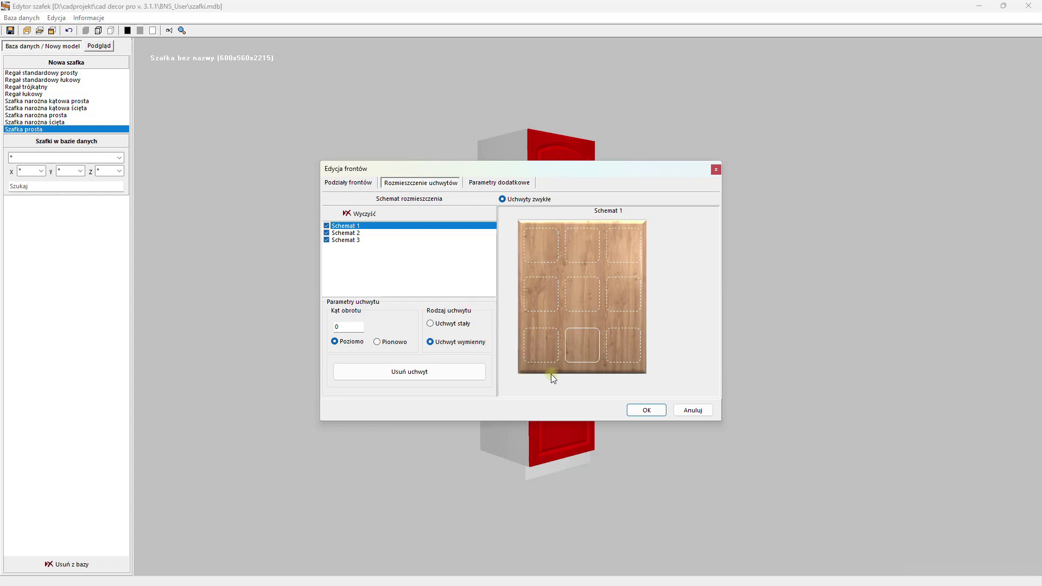
pyautogui.click(580, 244)
pyautogui.click(648, 410)
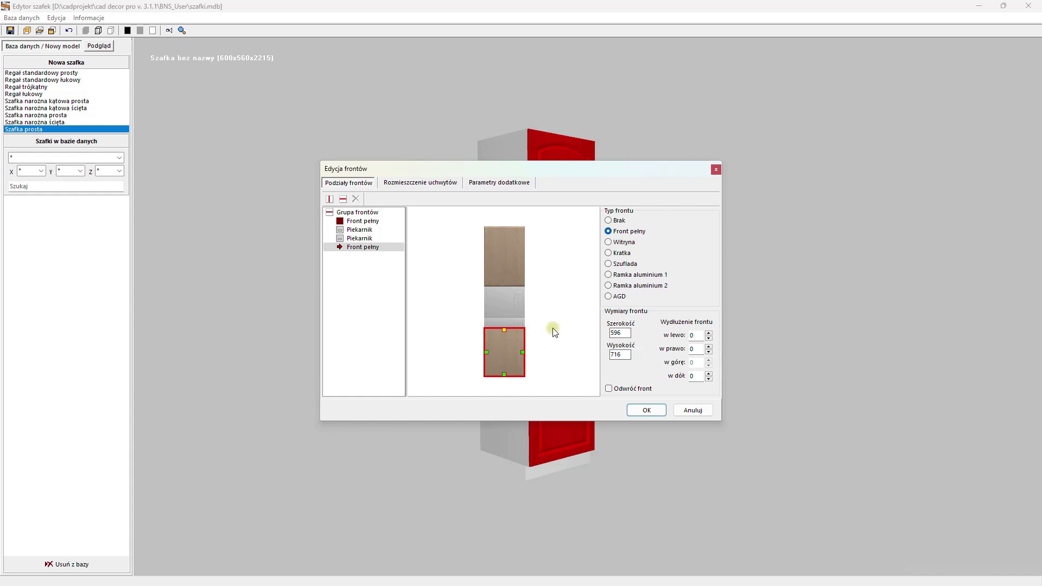
pyautogui.click(518, 271)
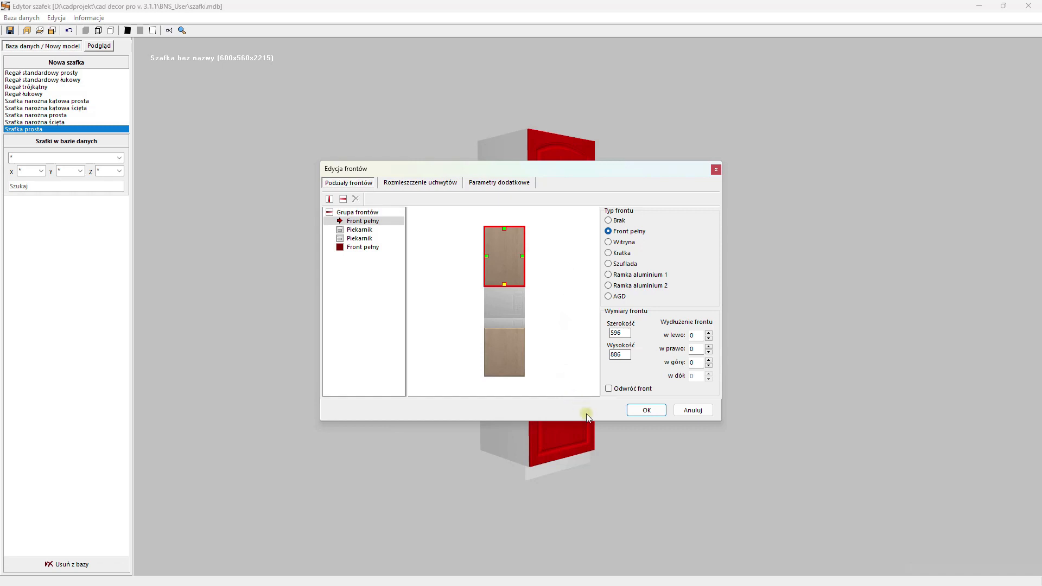
pyautogui.click(646, 411)
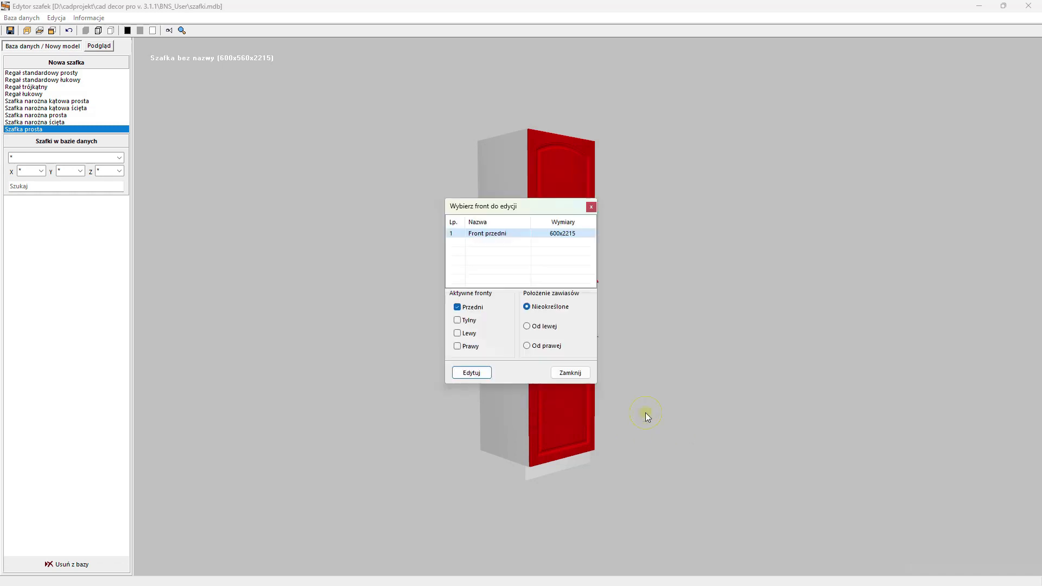
pyautogui.click(576, 374)
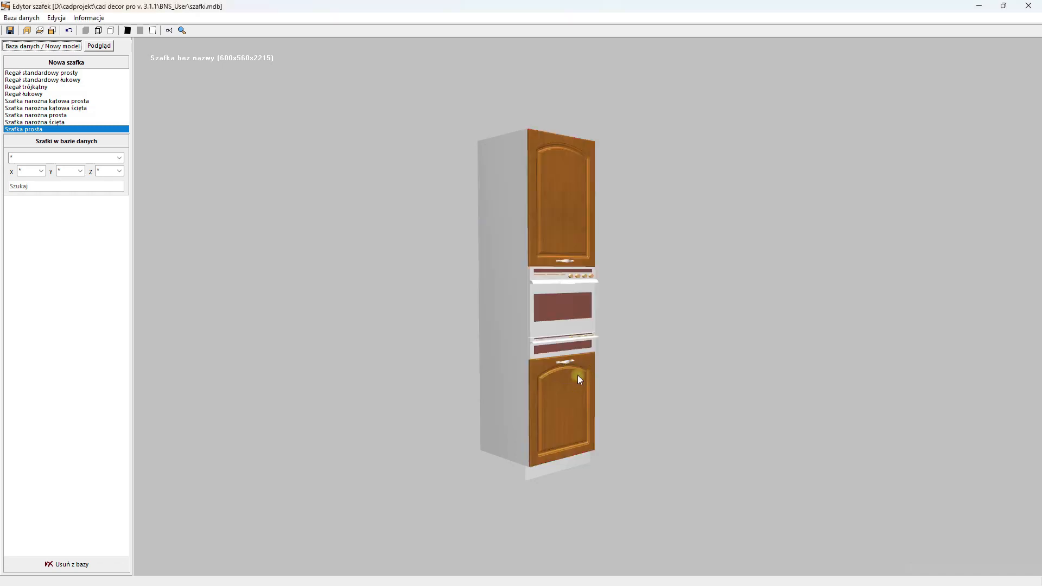
# Add a horizontal board shelf inside the cabinet at a position of 1300 mm.
pyautogui.click(40, 30)
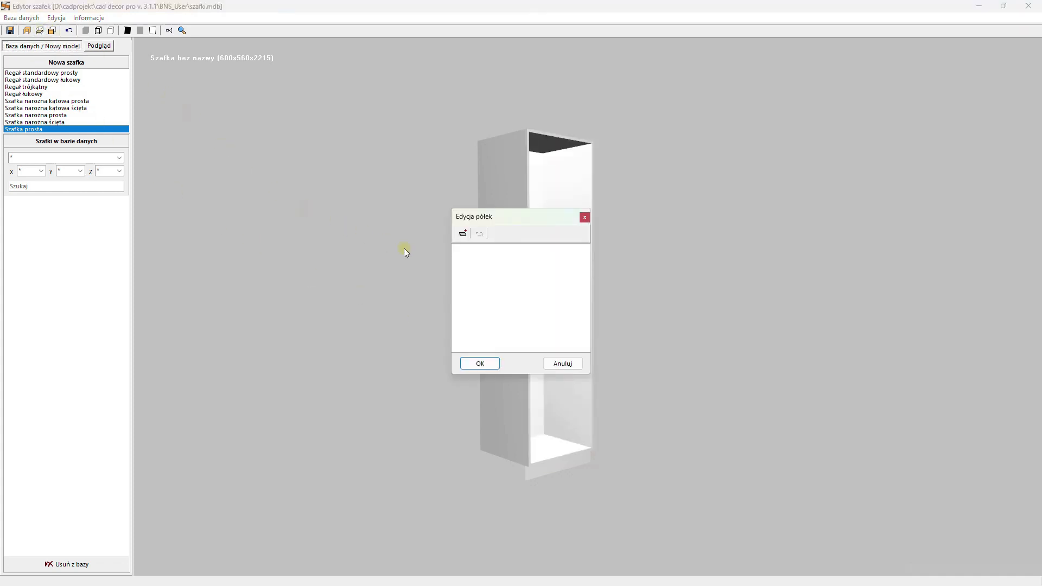
pyautogui.click(462, 233)
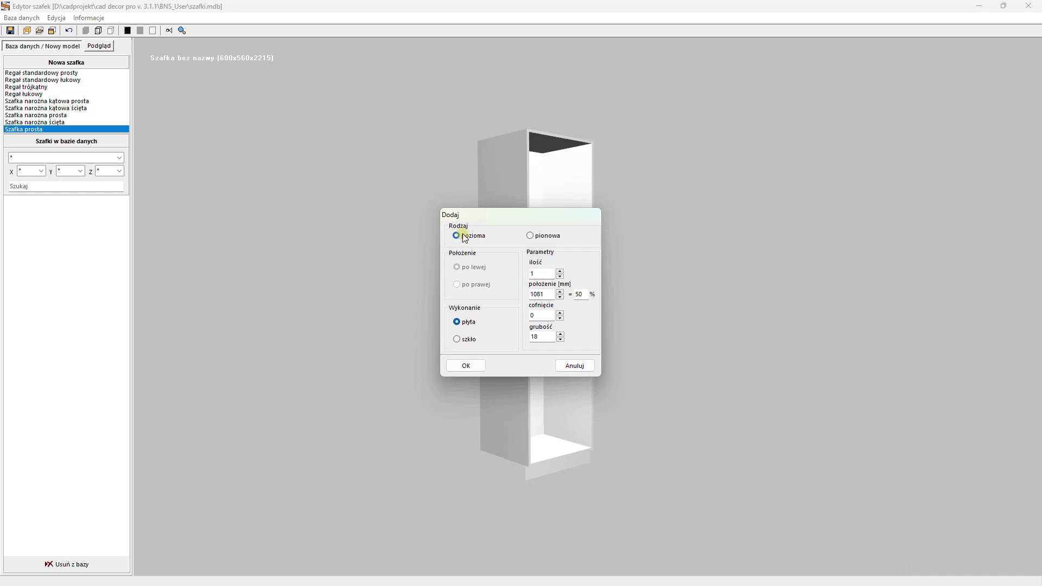
pyautogui.moveTo(547, 294); pyautogui.dragTo(524, 294)
pyautogui.write('1300')
pyautogui.click(466, 365)
# Add a second horizontal board shelf at a position of 690 mm and apply the shelf edits.
pyautogui.click(463, 233)
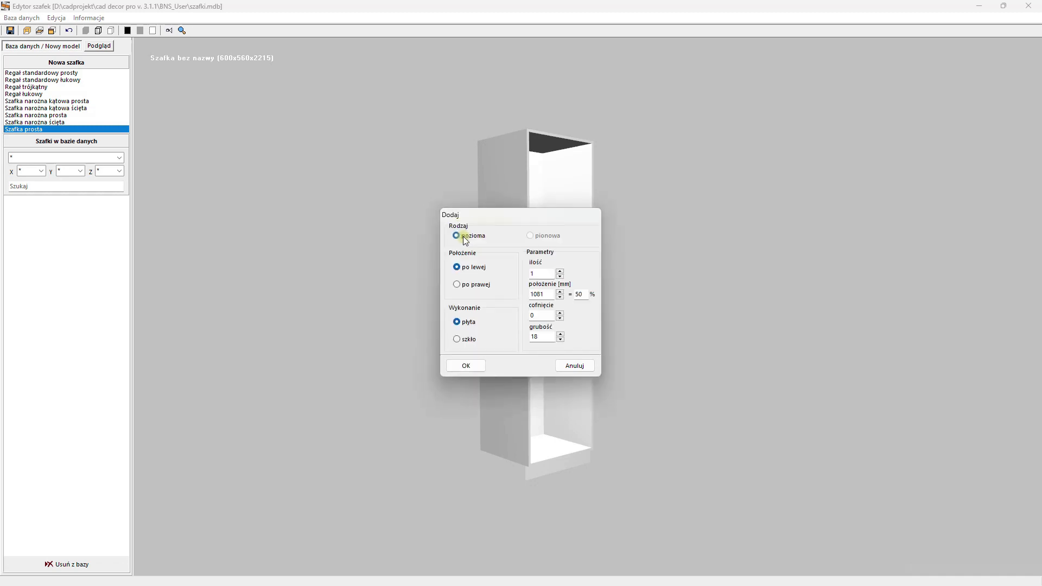
pyautogui.moveTo(548, 294); pyautogui.dragTo(520, 296)
pyautogui.write('690')
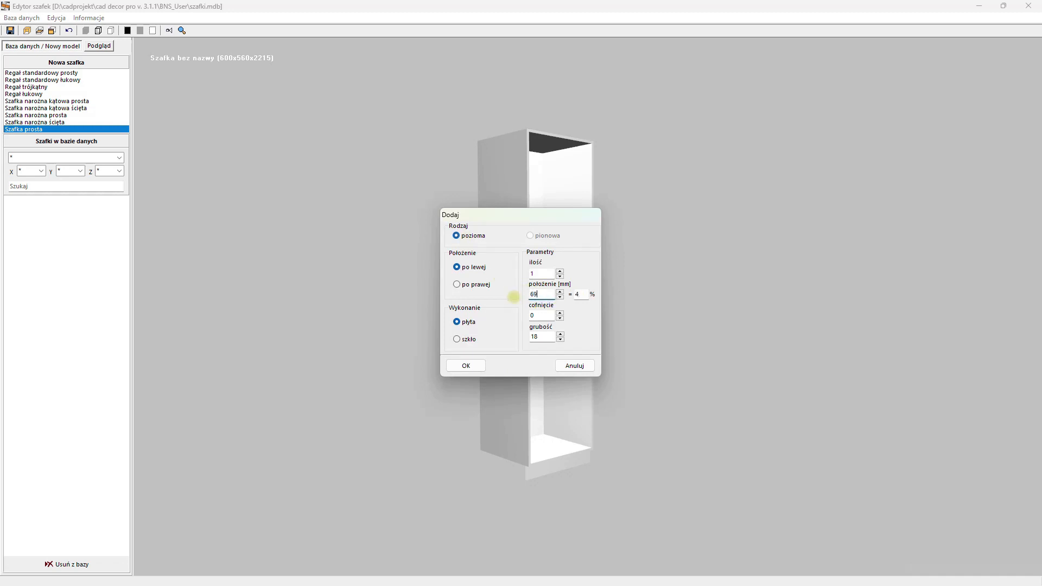
pyautogui.click(466, 367)
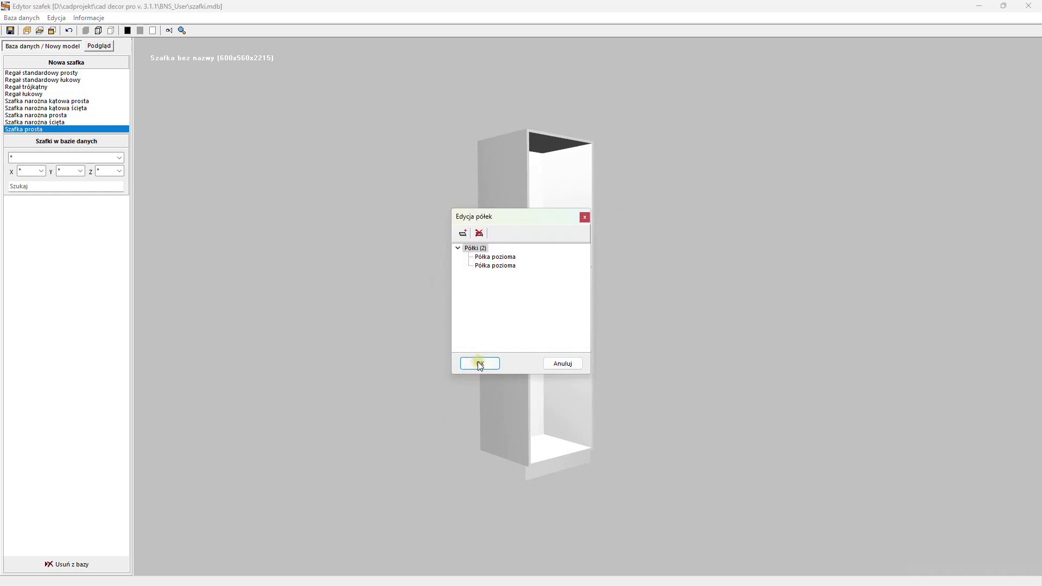
pyautogui.click(480, 364)
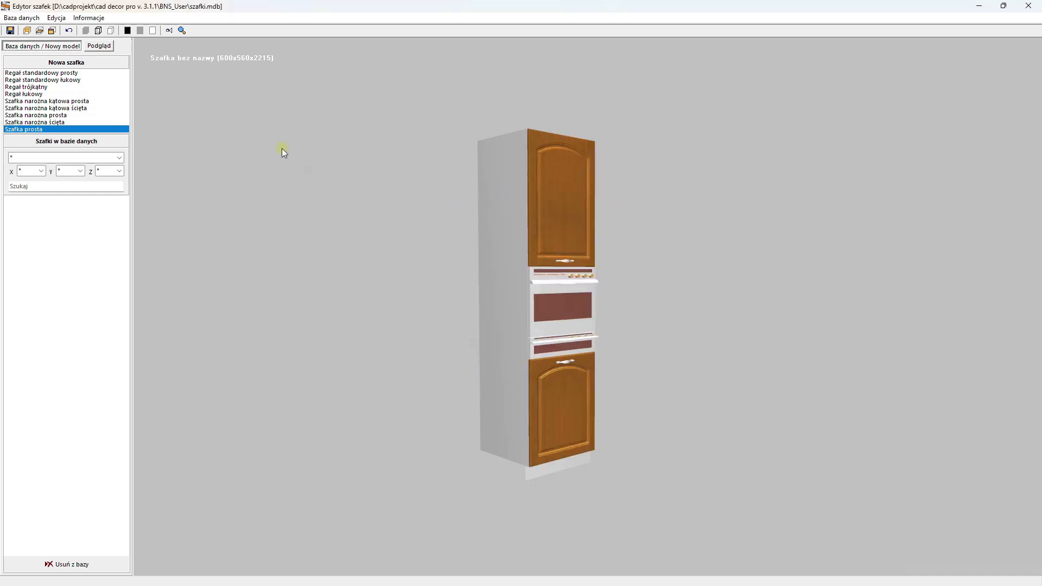
# Inspect the shelves inside the cabinet in wireframe display, and check the shaded model from the front.
pyautogui.click(98, 31)
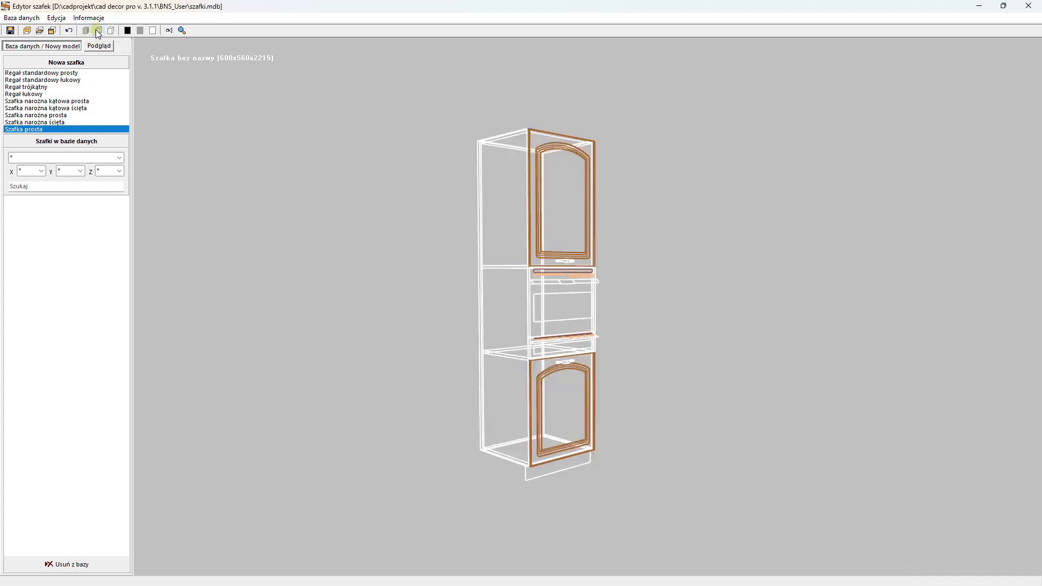
pyautogui.moveTo(254, 213); pyautogui.dragTo(314, 214)
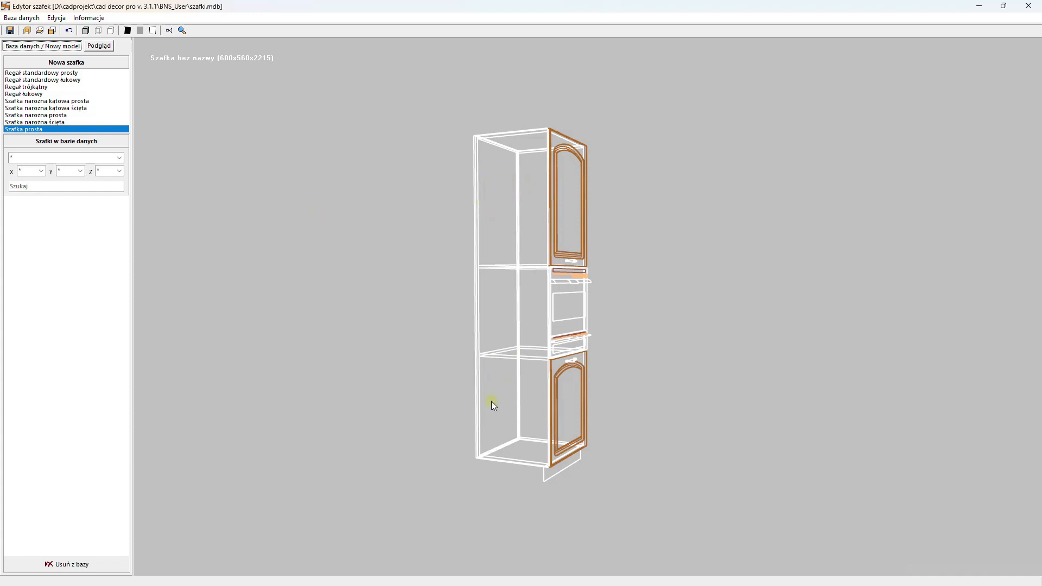
pyautogui.click(86, 31)
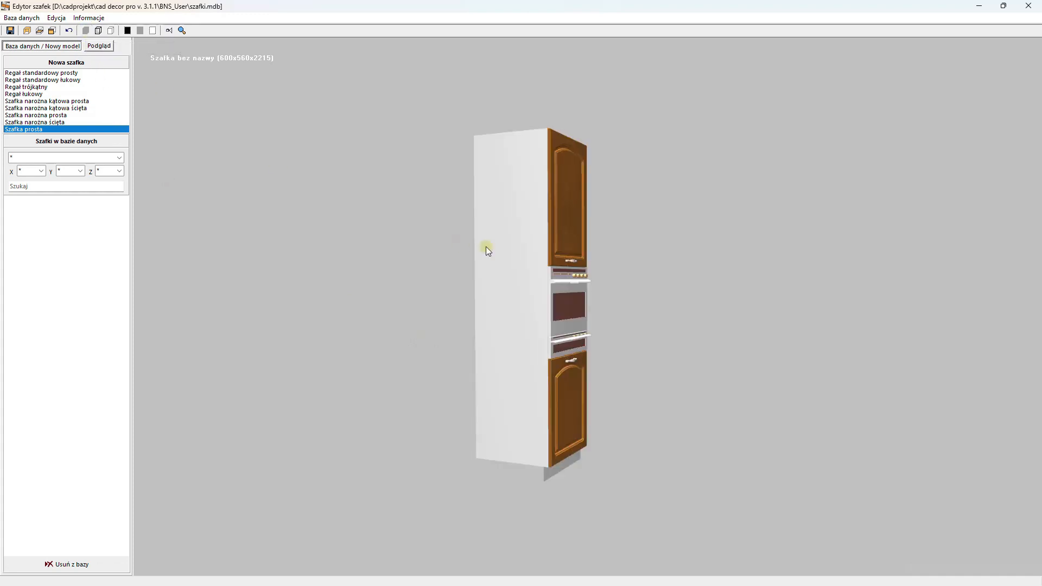
pyautogui.moveTo(695, 294); pyautogui.dragTo(526, 289)
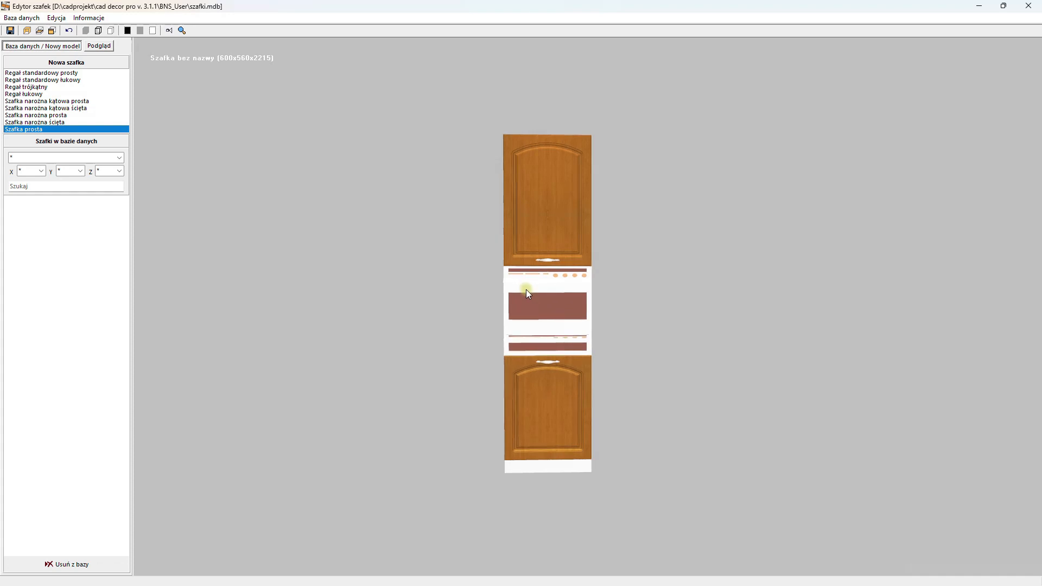
# Start saving the cabinet to the database as "Dolna wysoka ekspres i szuflada" in the group Szafki wysokie.
pyautogui.click(21, 18)
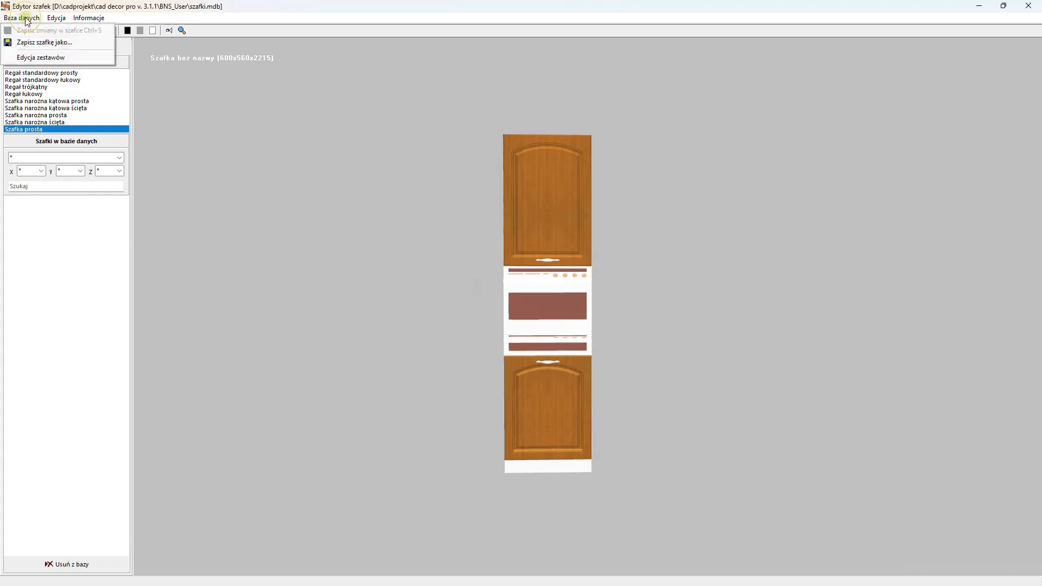
pyautogui.click(50, 43)
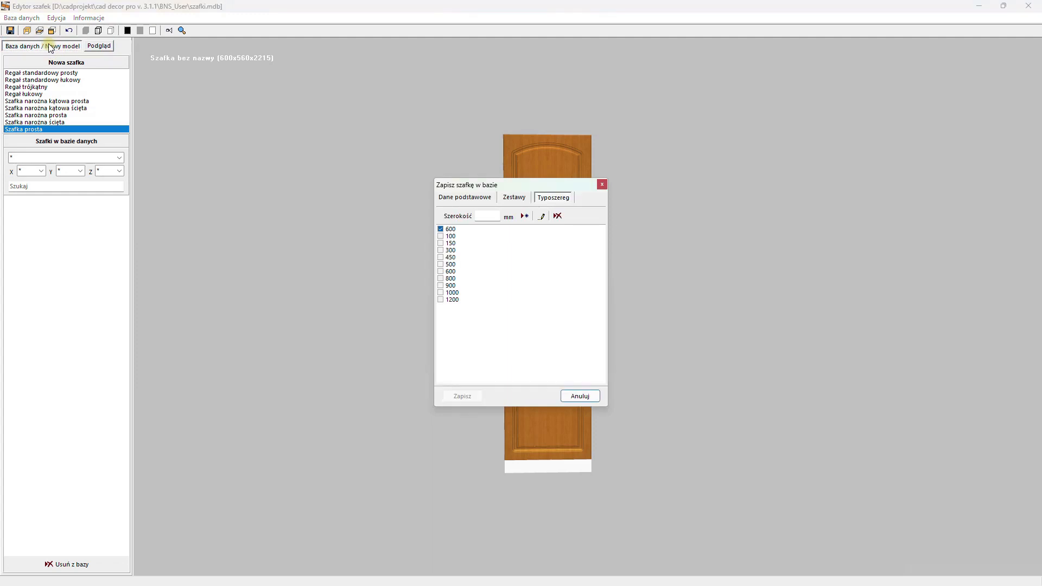
pyautogui.click(464, 197)
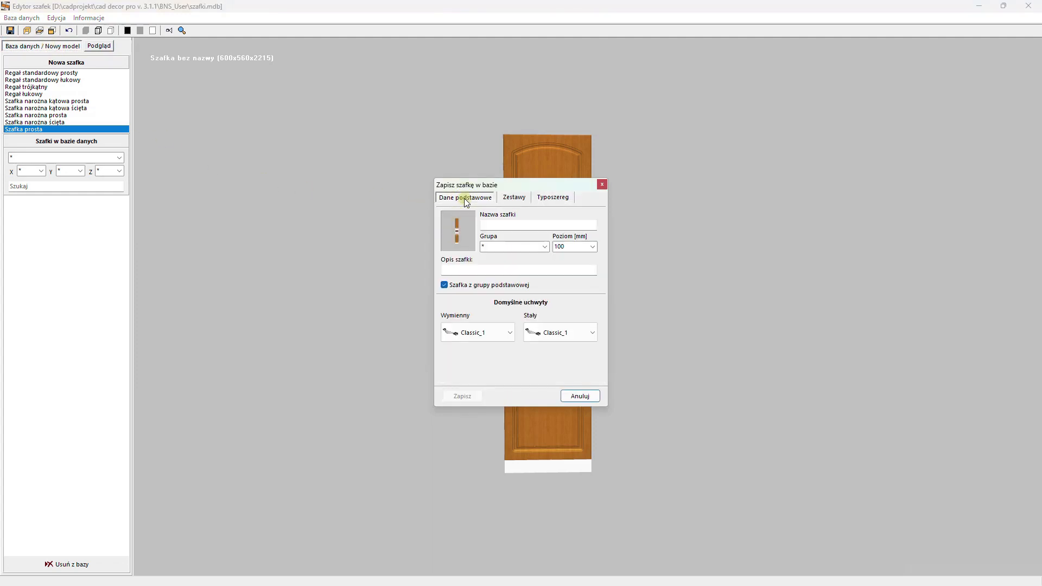
pyautogui.click(496, 223)
pyautogui.write('D')
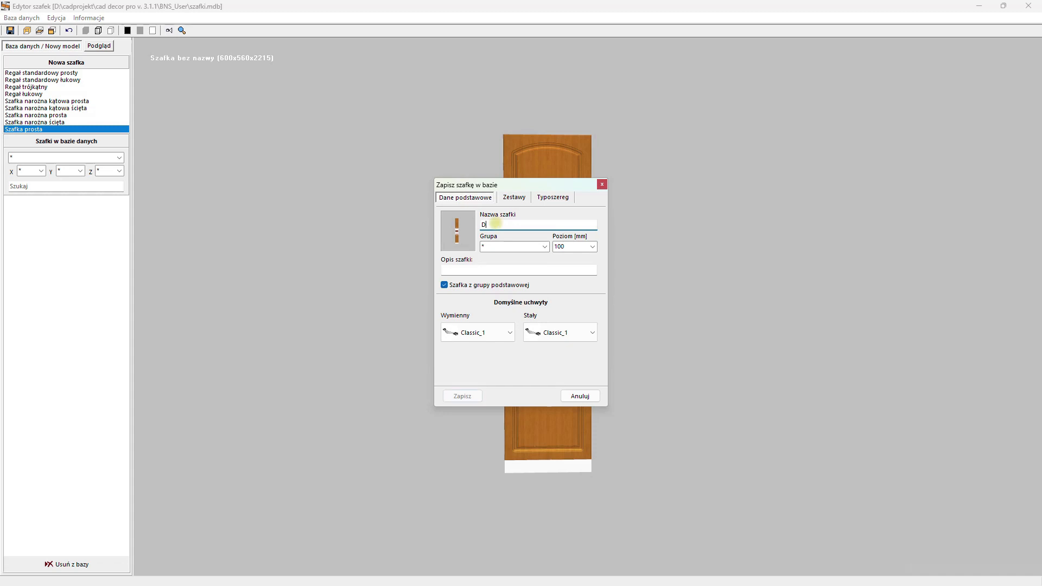
pyautogui.write('olna wysoka ')
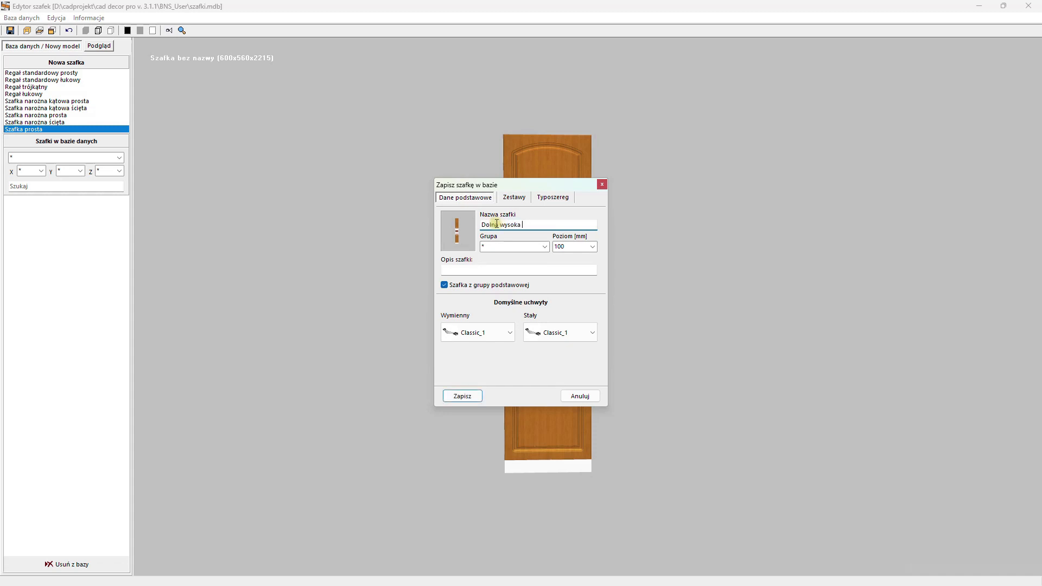
pyautogui.write('ekspres i szuflada')
pyautogui.click(545, 247)
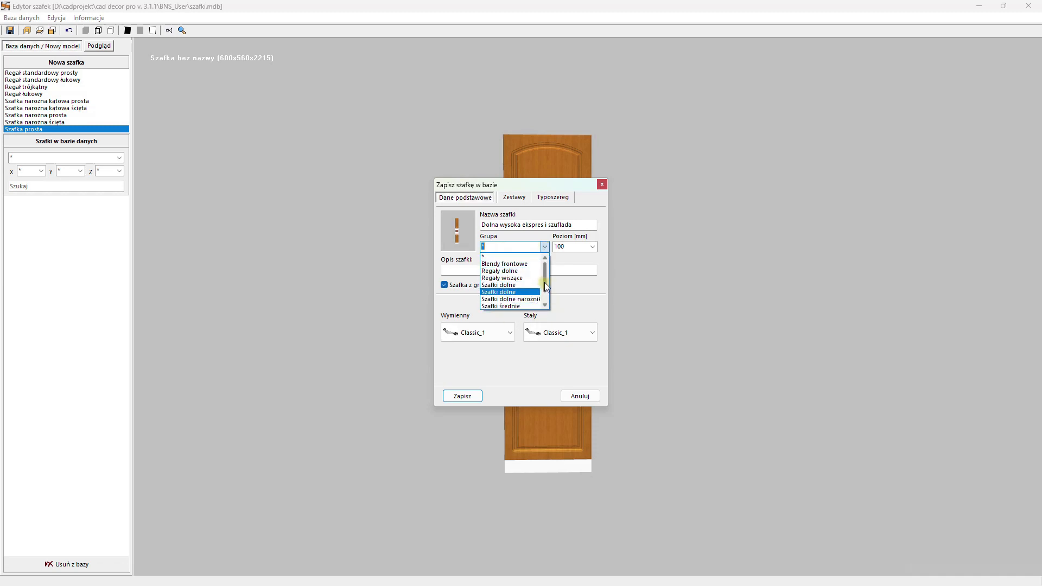
pyautogui.moveTo(544, 282); pyautogui.dragTo(545, 297)
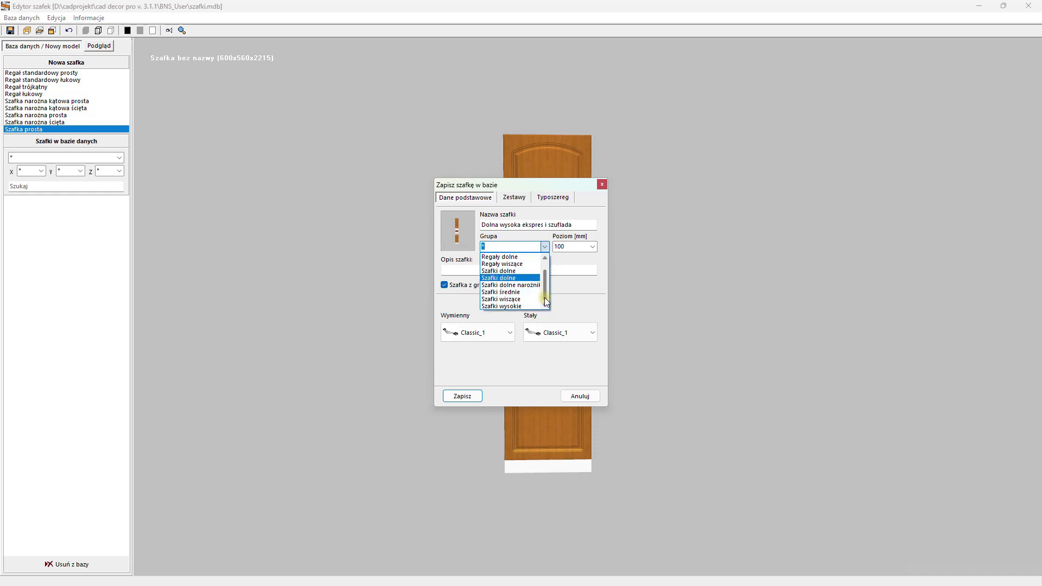
pyautogui.click(491, 306)
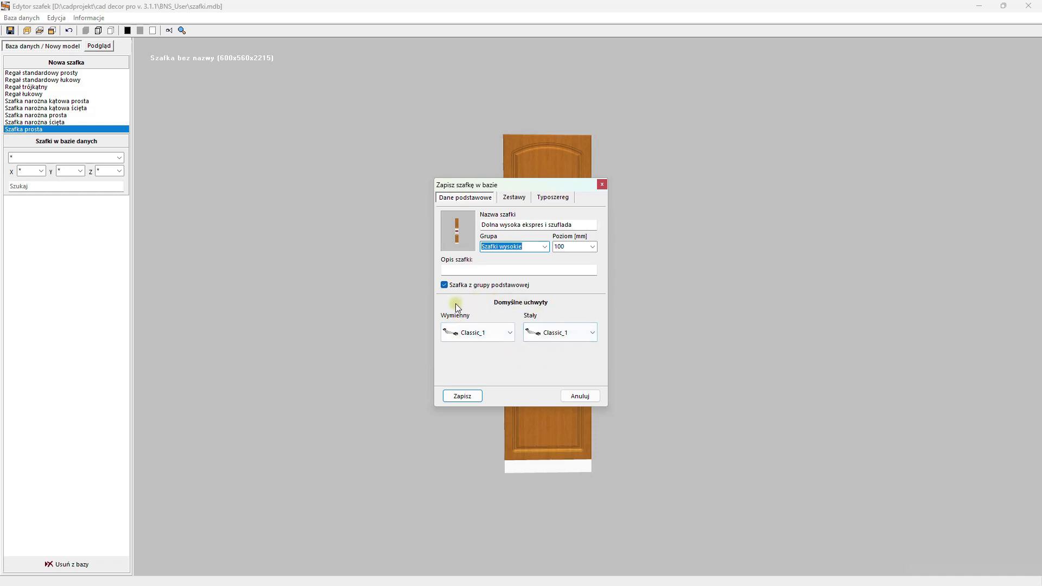
# Set the cabinet's default replaceable handle (Wymienny) to Slim_3.
pyautogui.click(501, 336)
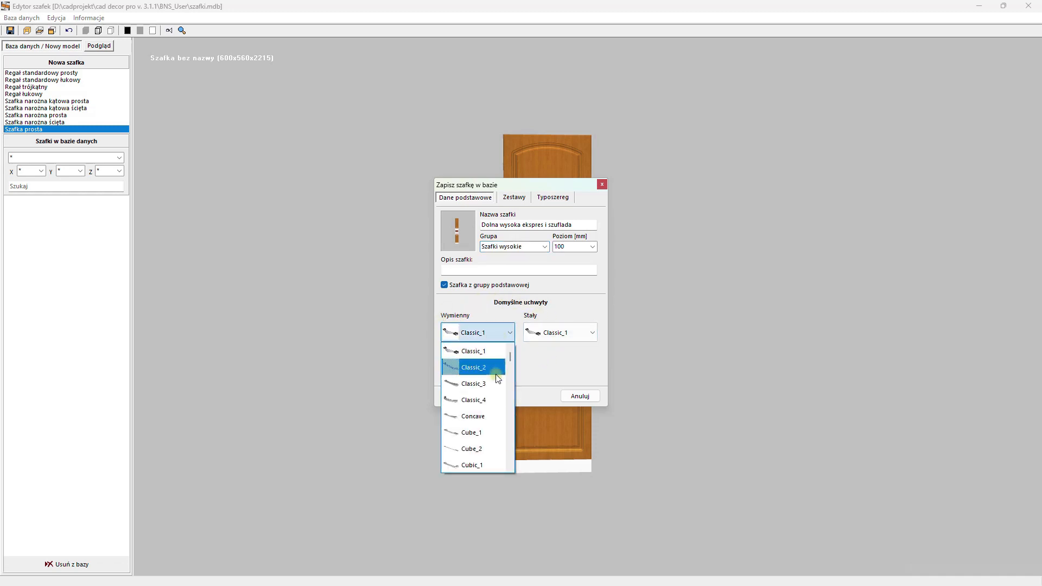
pyautogui.scroll(-1, 493, 390)
pyautogui.scroll(-5, 494, 391)
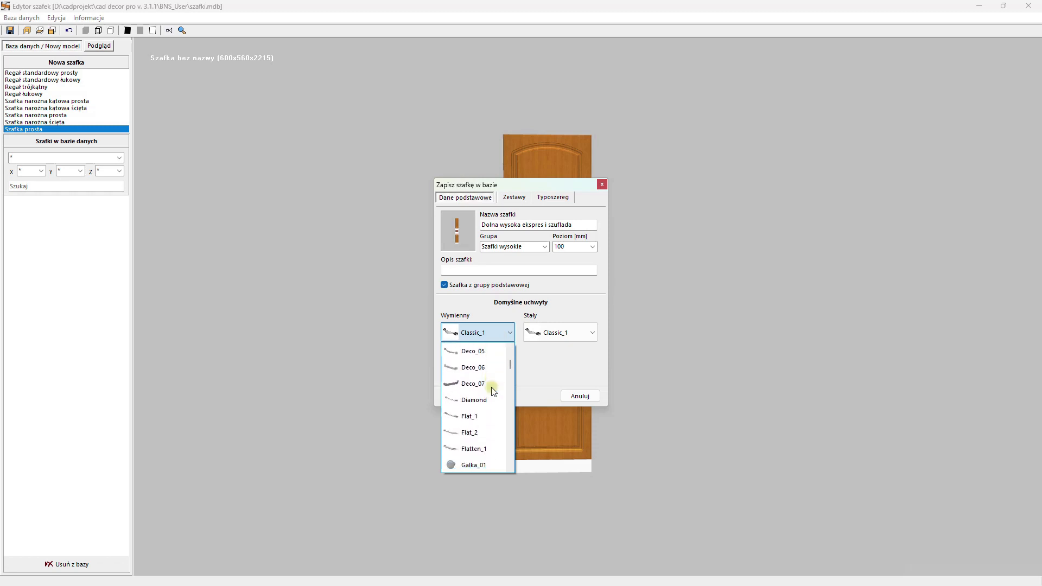
pyautogui.scroll(-6, 494, 391)
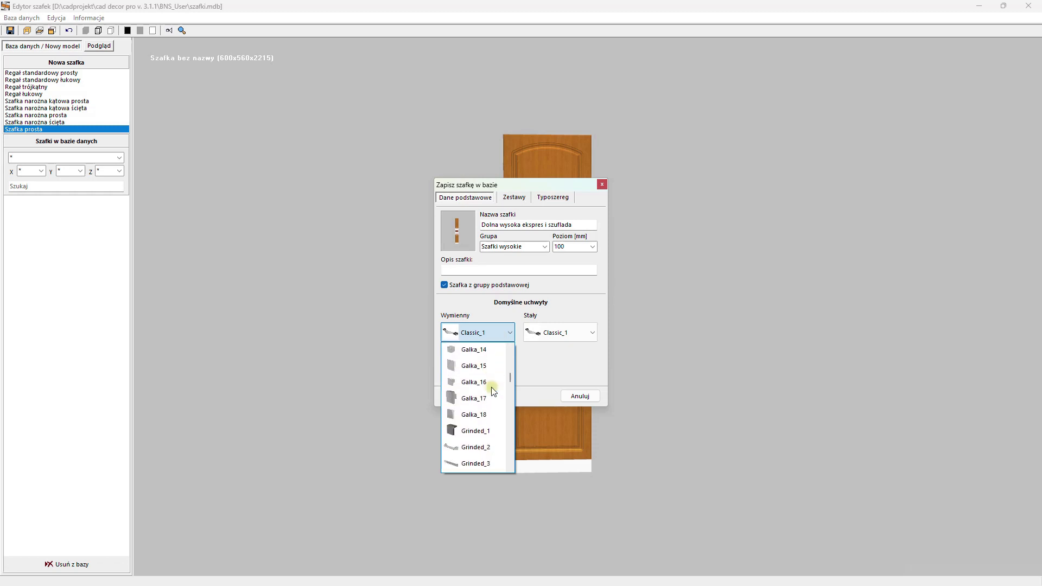
pyautogui.scroll(-6, 494, 391)
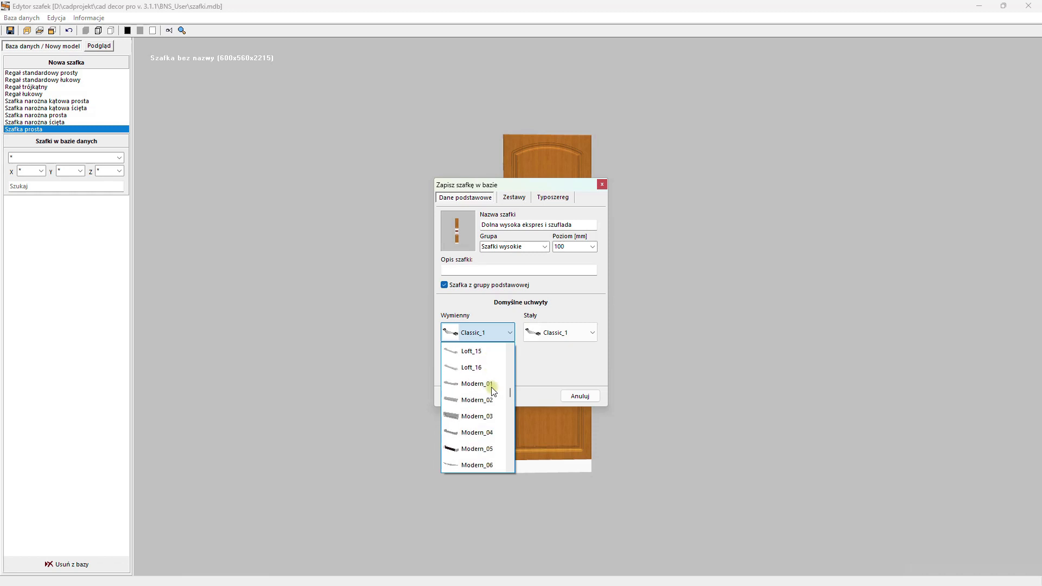
pyautogui.moveTo(510, 395); pyautogui.dragTo(509, 457)
pyautogui.click(471, 449)
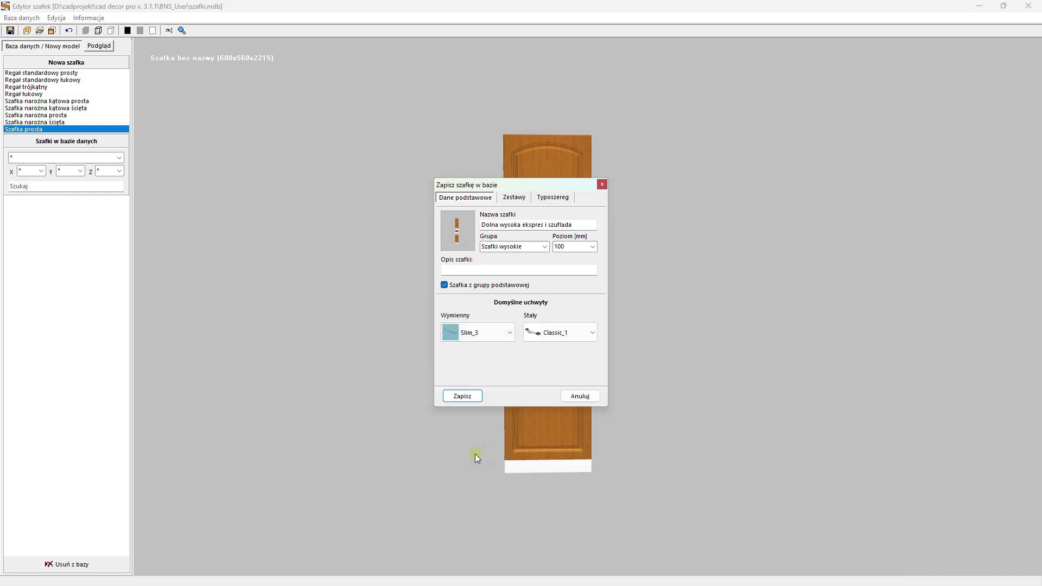
# Finish saving the tall cabinet to the user database and close the cabinet editor to return to the 4CAD drawing.
pyautogui.click(462, 398)
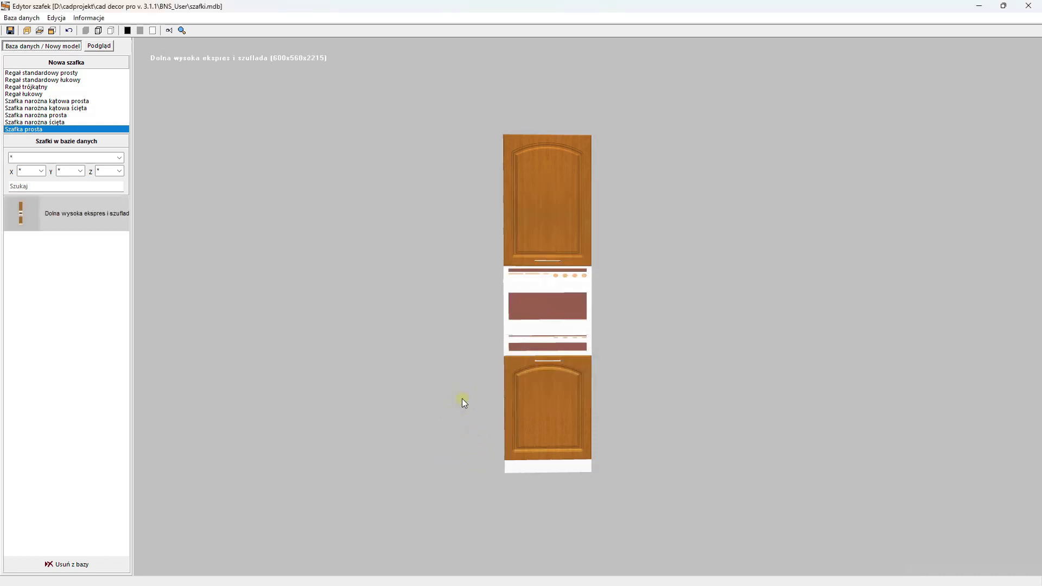
pyautogui.moveTo(383, 346); pyautogui.dragTo(420, 350)
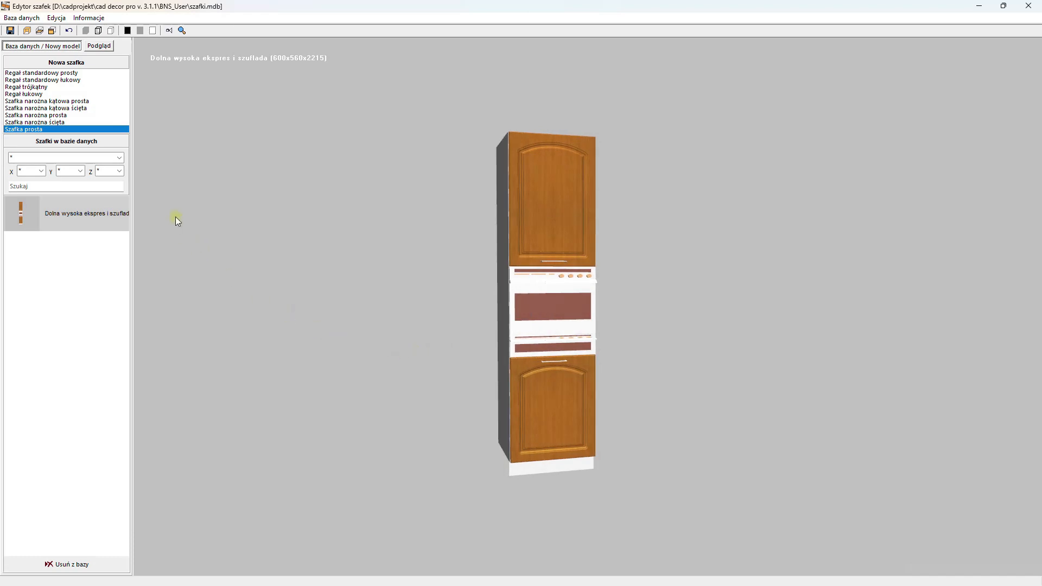
pyautogui.click(1028, 7)
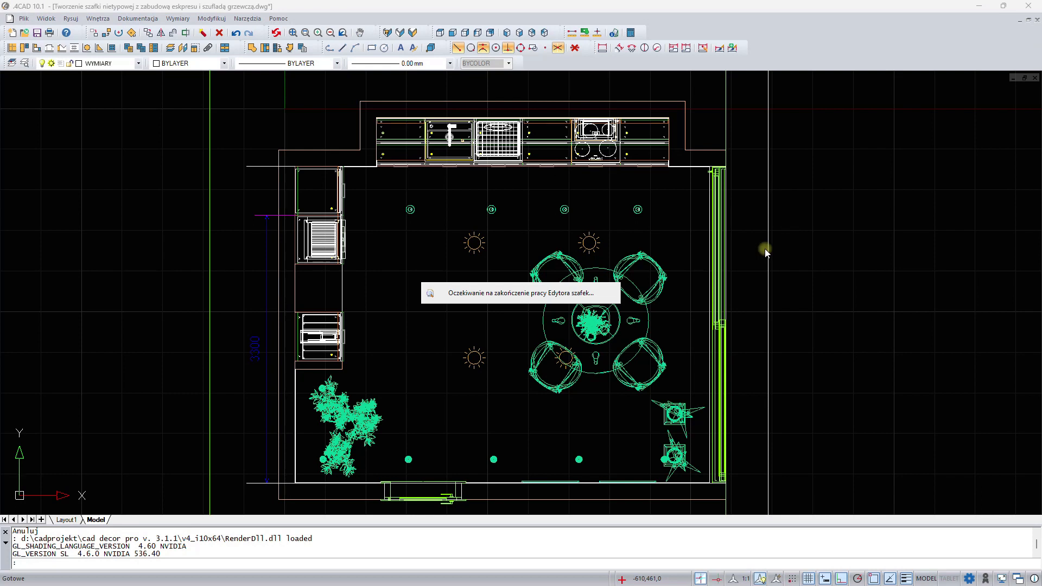
# Insert the user-database cabinet "Dolna wysoka ekspres i szuflada" at level 150 mm, attached to the right side of the tall cabinet beside the gap.
pyautogui.click(36, 48)
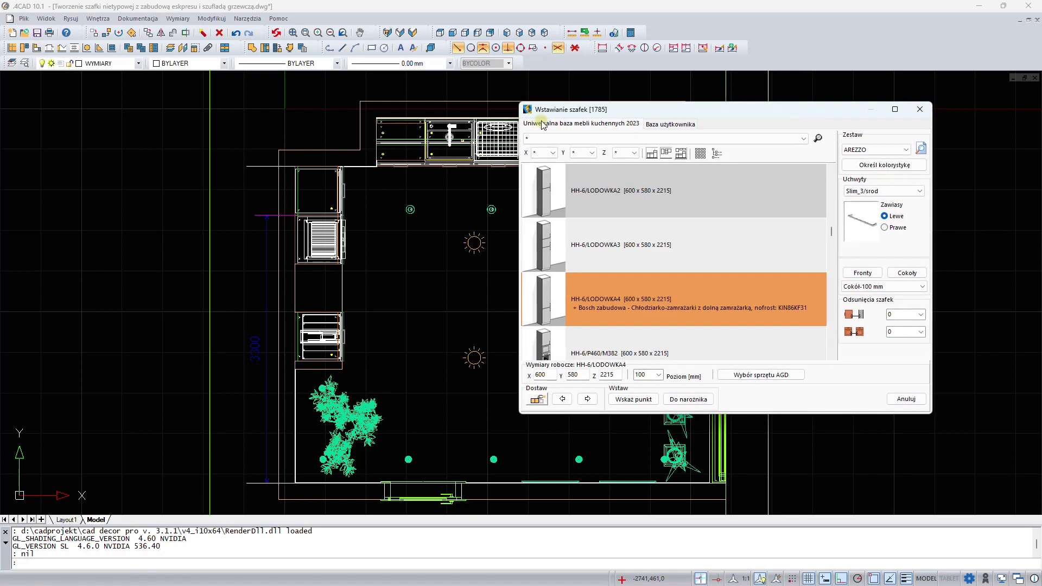
pyautogui.click(676, 126)
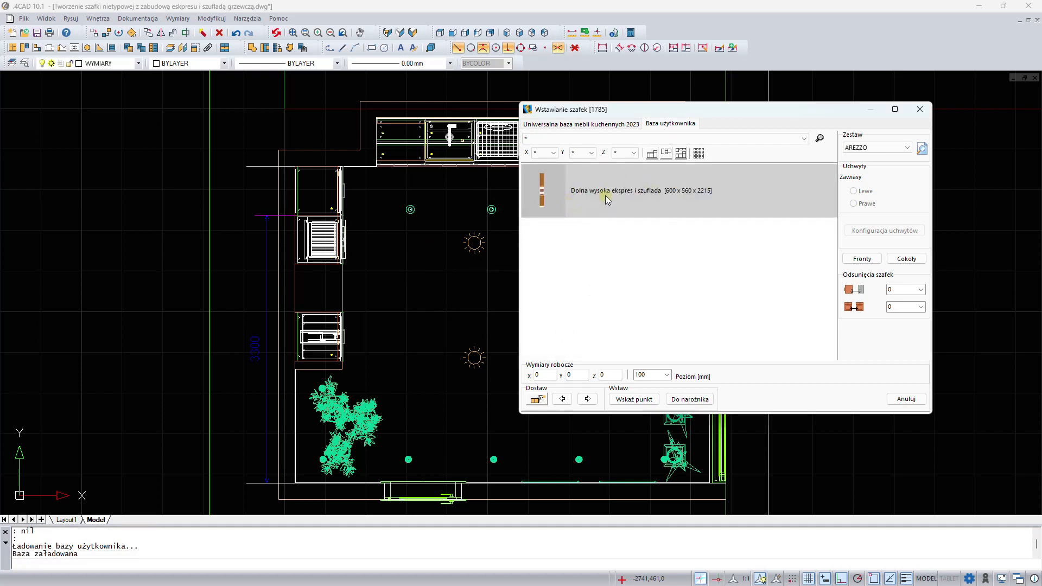
pyautogui.click(605, 195)
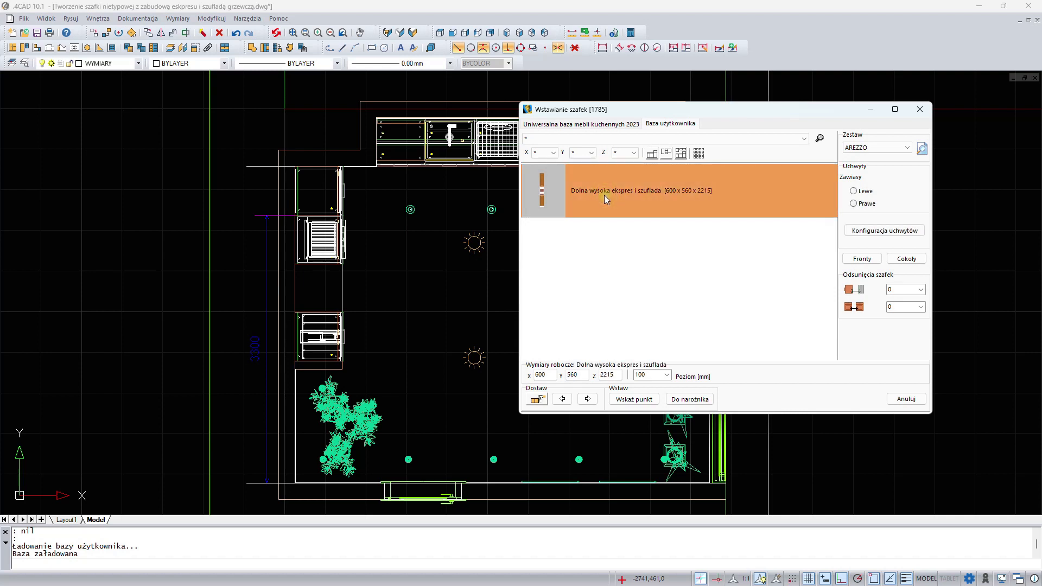
pyautogui.click(666, 374)
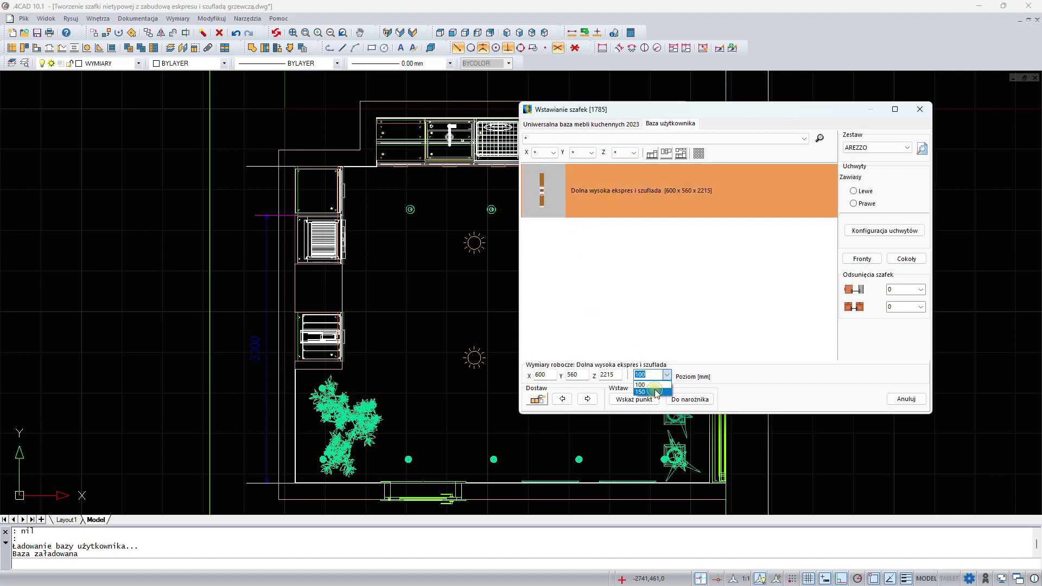
pyautogui.click(651, 392)
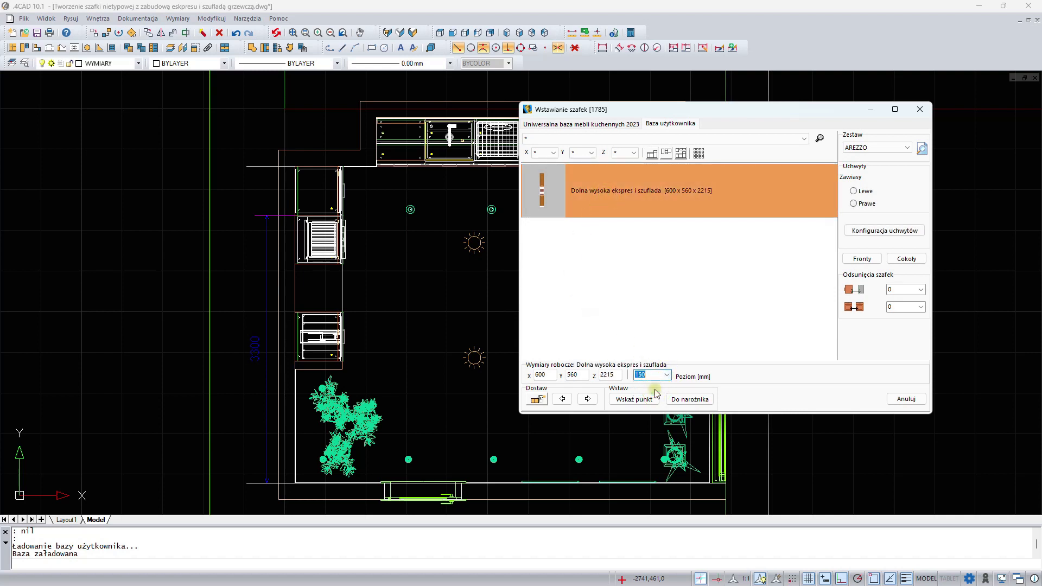
pyautogui.click(589, 399)
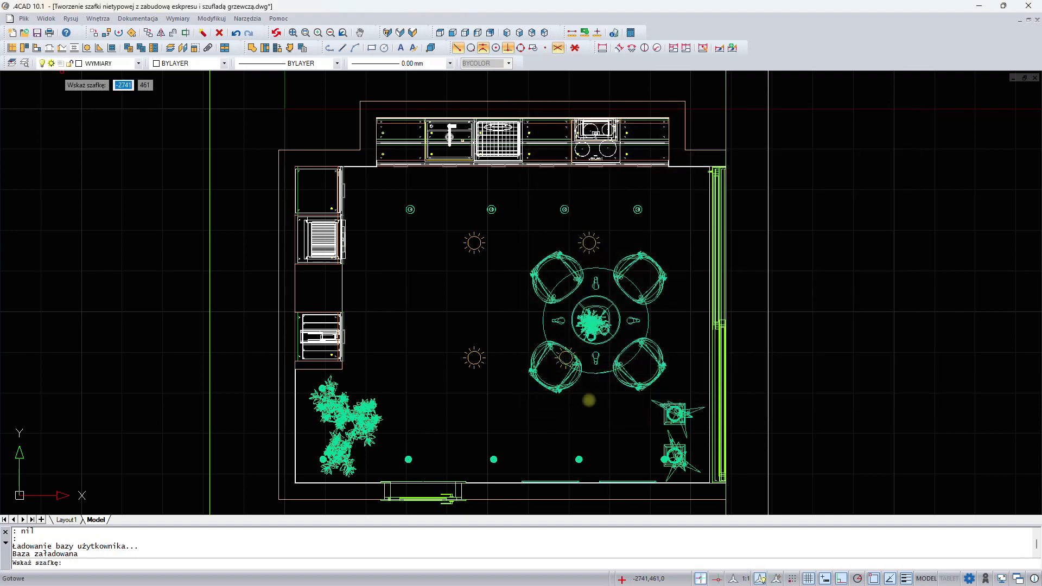
pyautogui.scroll(3, 379, 342)
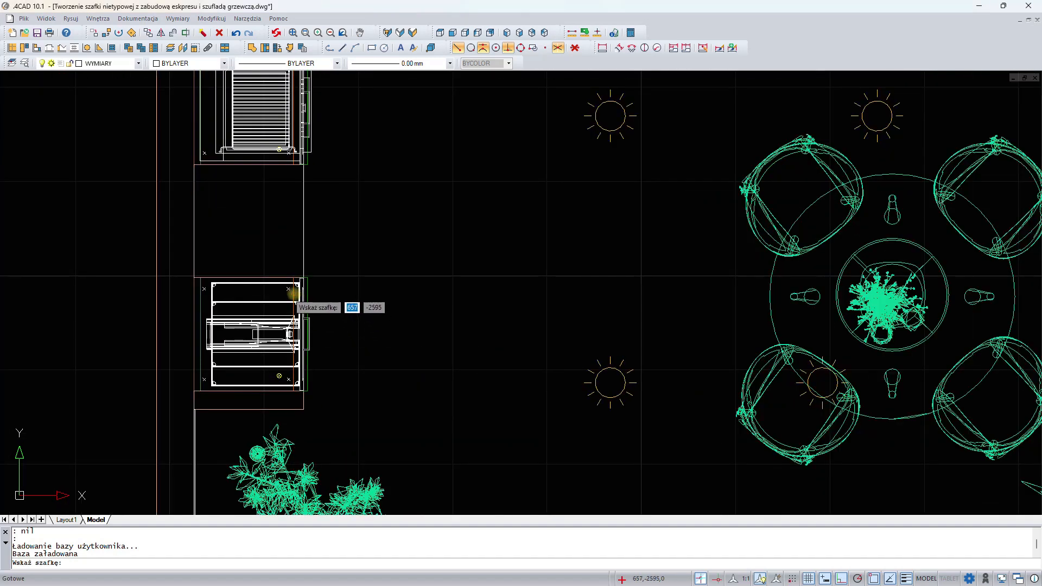
pyautogui.click(294, 296)
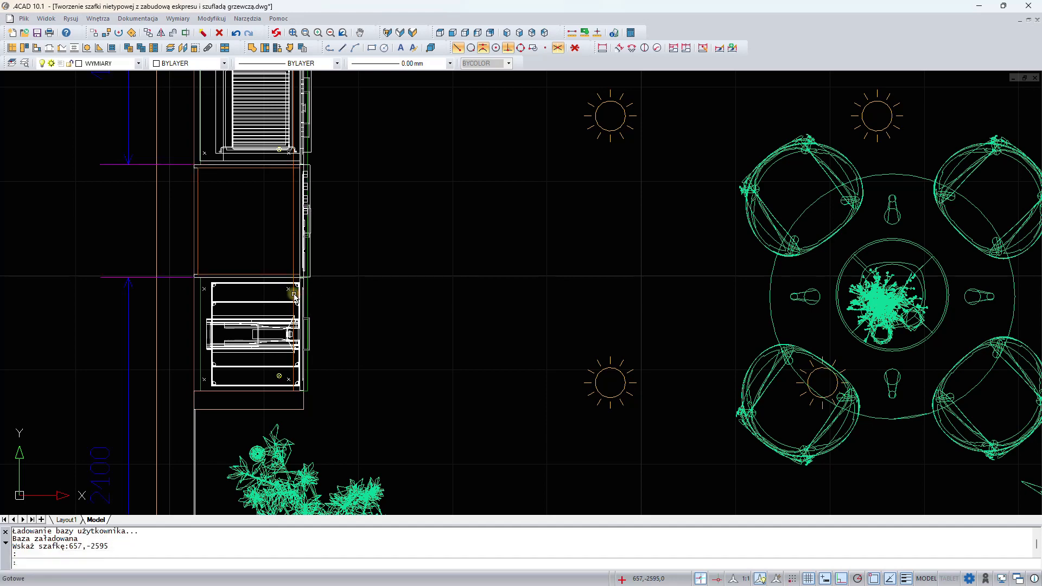
# Insert the Siemens S-Line warming drawer (Szuflada grzewcza) BI630CNW1 into the new cabinet's front at level 721 mm.
pyautogui.click(112, 51)
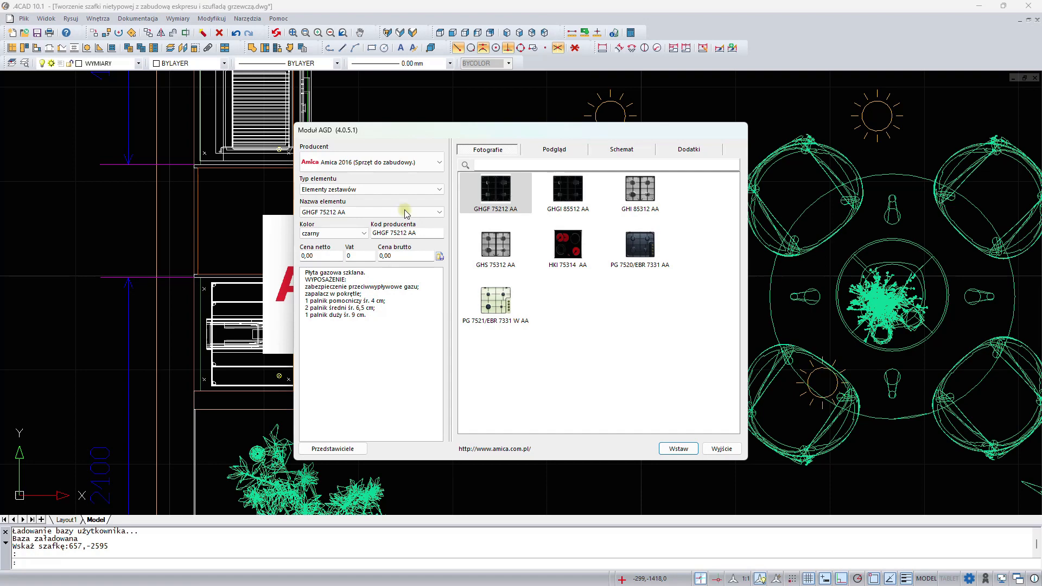
pyautogui.click(391, 162)
pyautogui.scroll(-5, 421, 278)
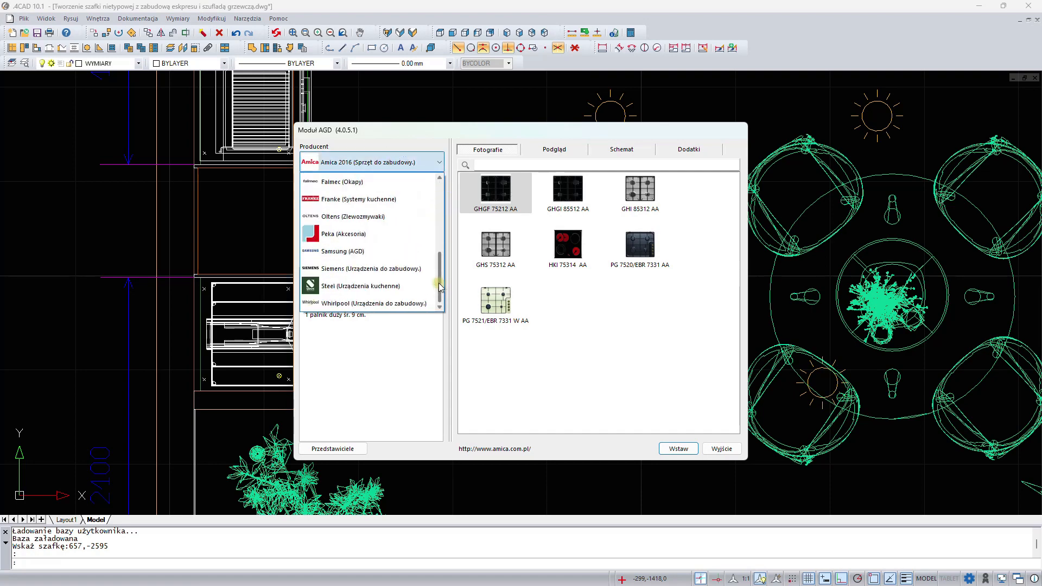
pyautogui.click(380, 269)
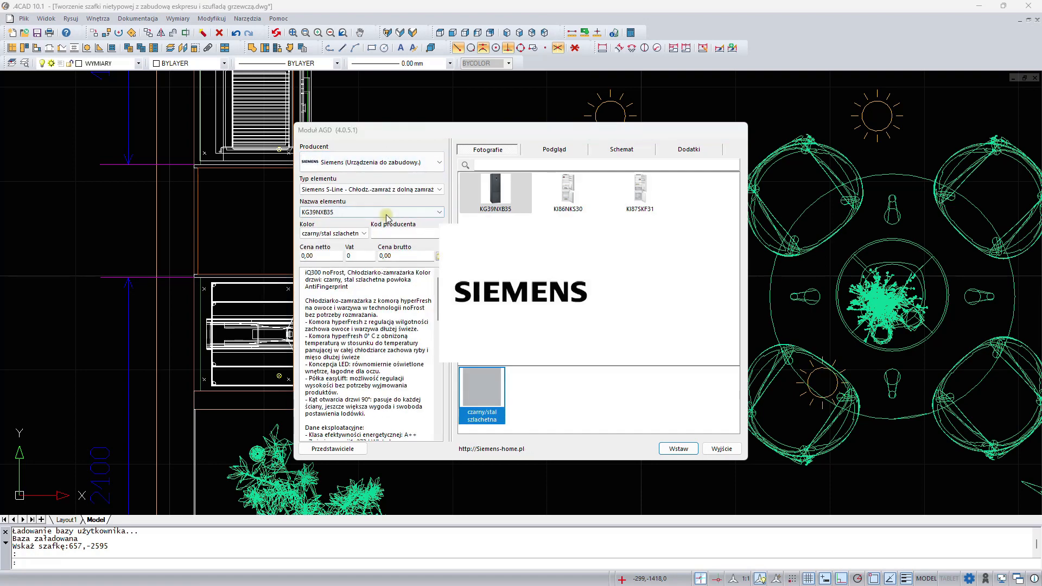
pyautogui.click(388, 190)
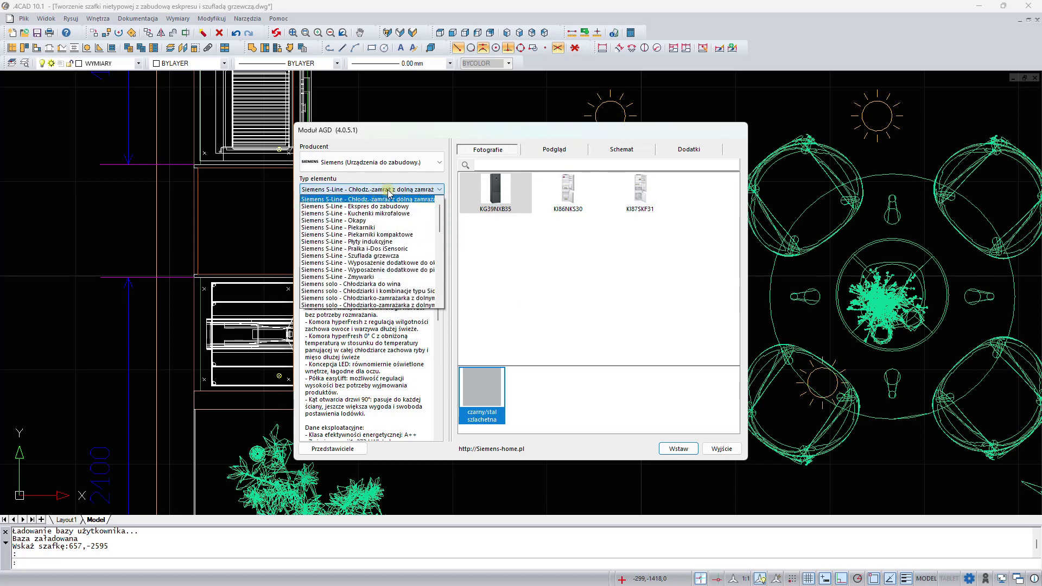
pyautogui.click(382, 256)
pyautogui.click(676, 448)
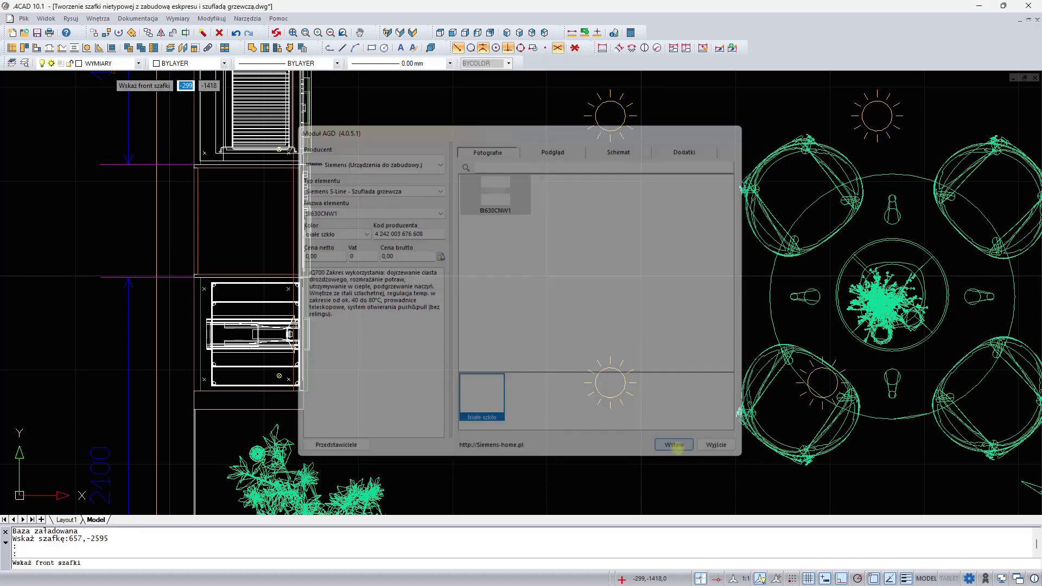
pyautogui.click(294, 192)
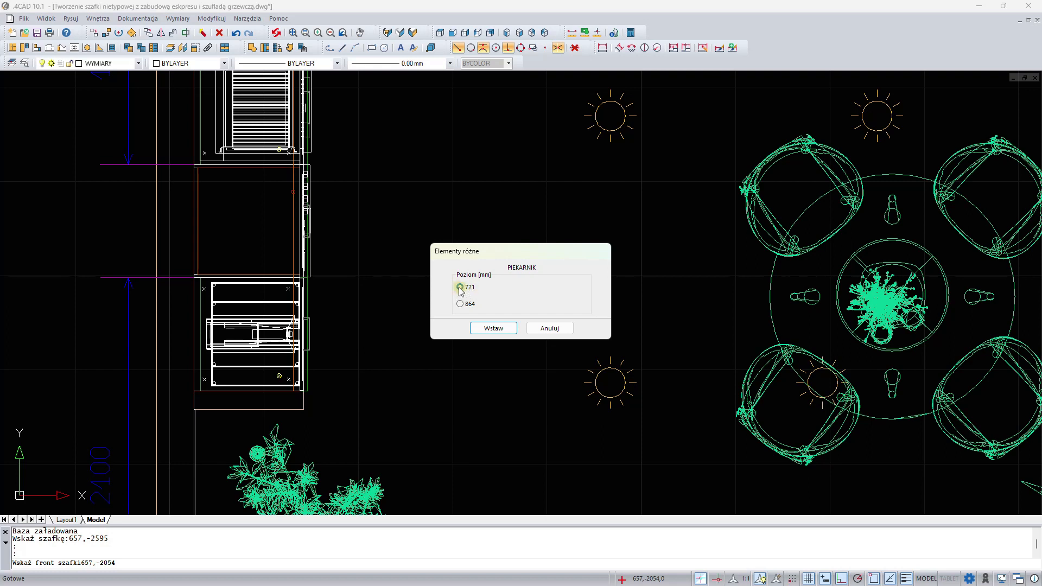
pyautogui.click(486, 328)
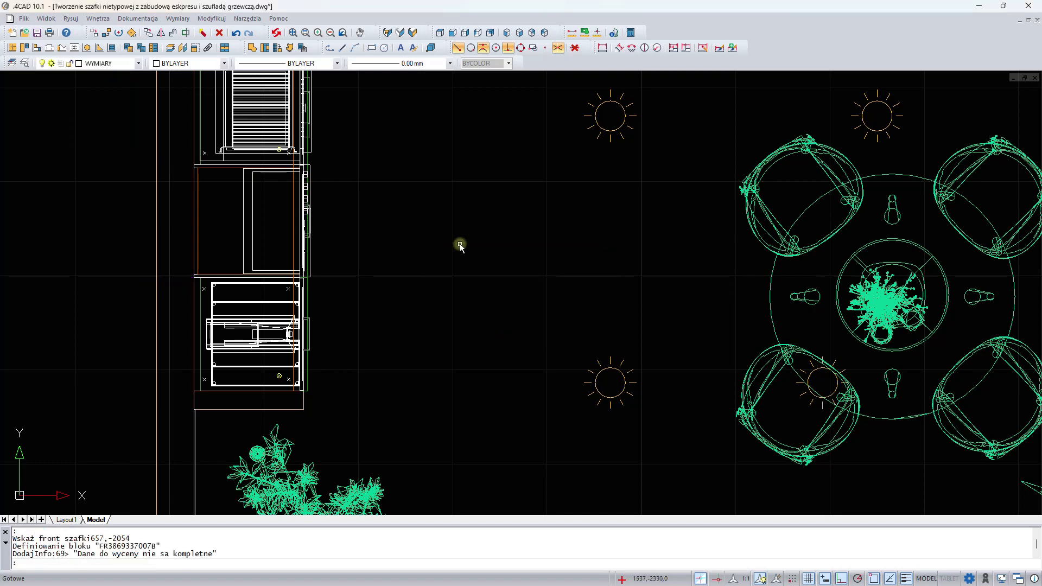
# Insert the Siemens S-Line built-in espresso machine (Ekspres do zabudowy) CT636LEW1 into the same cabinet's front at level 864 mm.
pyautogui.click(460, 243)
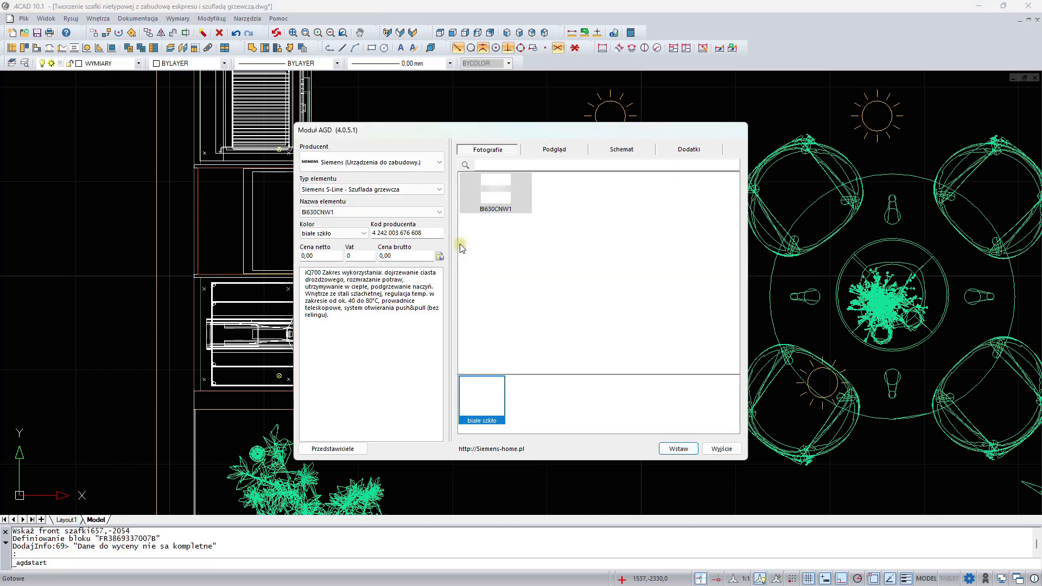
pyautogui.click(409, 189)
pyautogui.scroll(3, 408, 207)
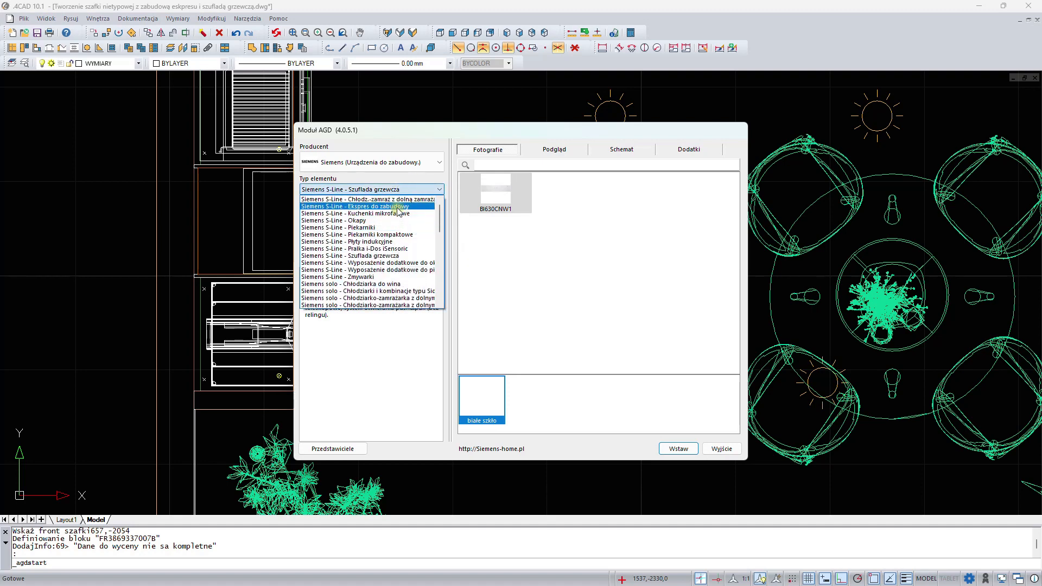
pyautogui.click(397, 207)
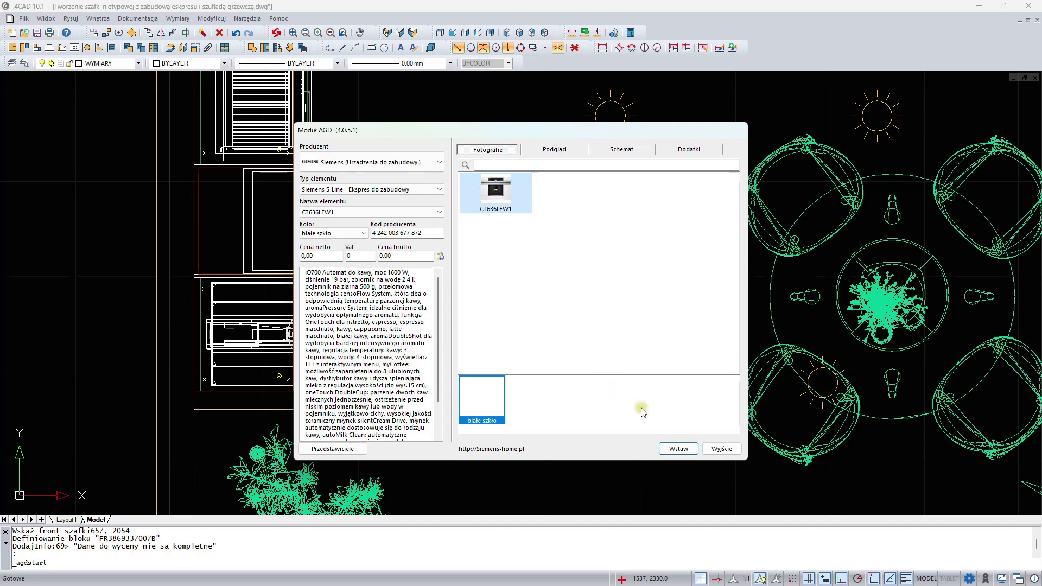
pyautogui.click(678, 448)
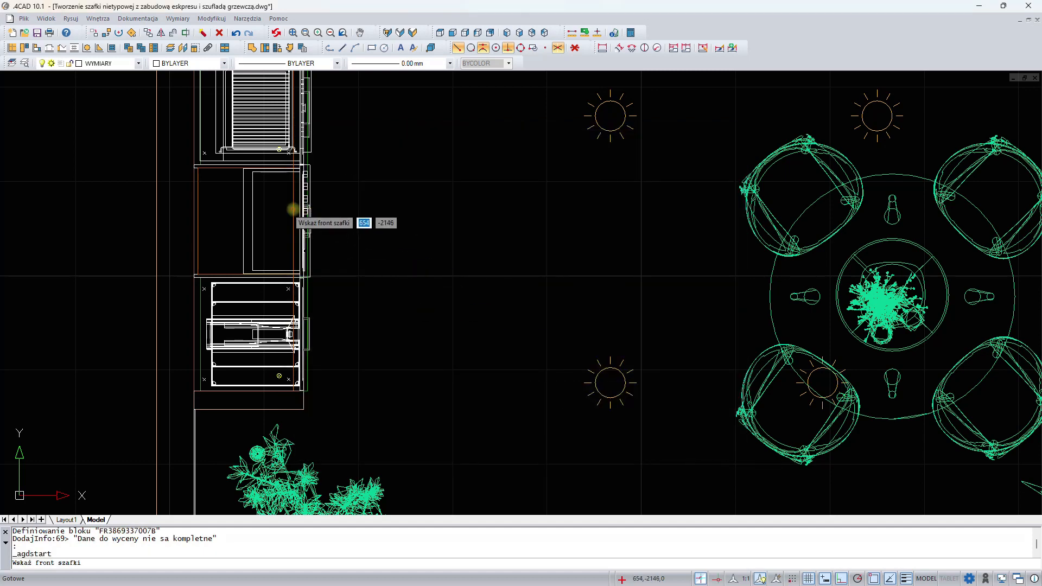
pyautogui.click(293, 209)
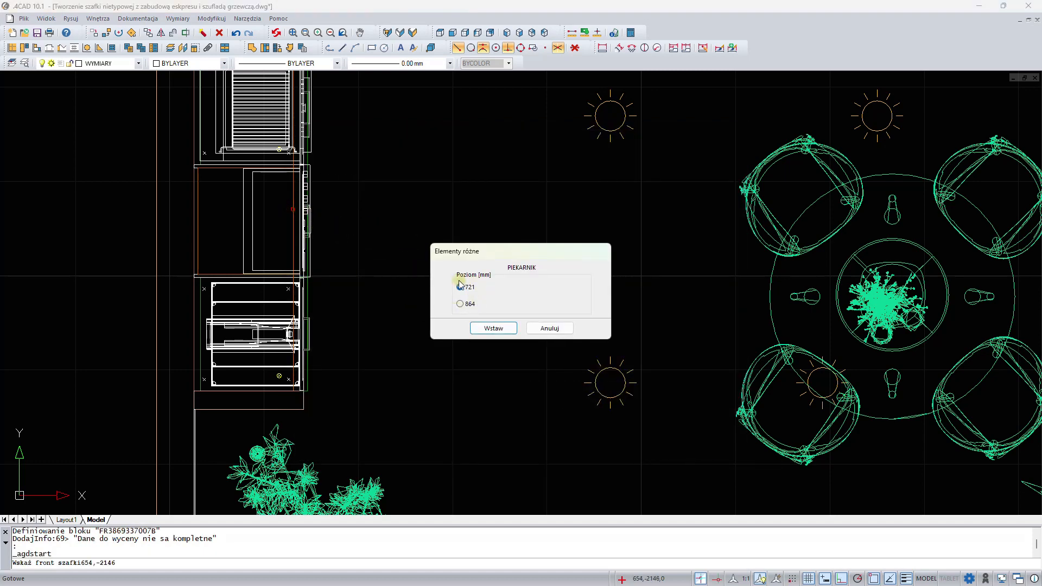
pyautogui.click(460, 304)
pyautogui.click(490, 331)
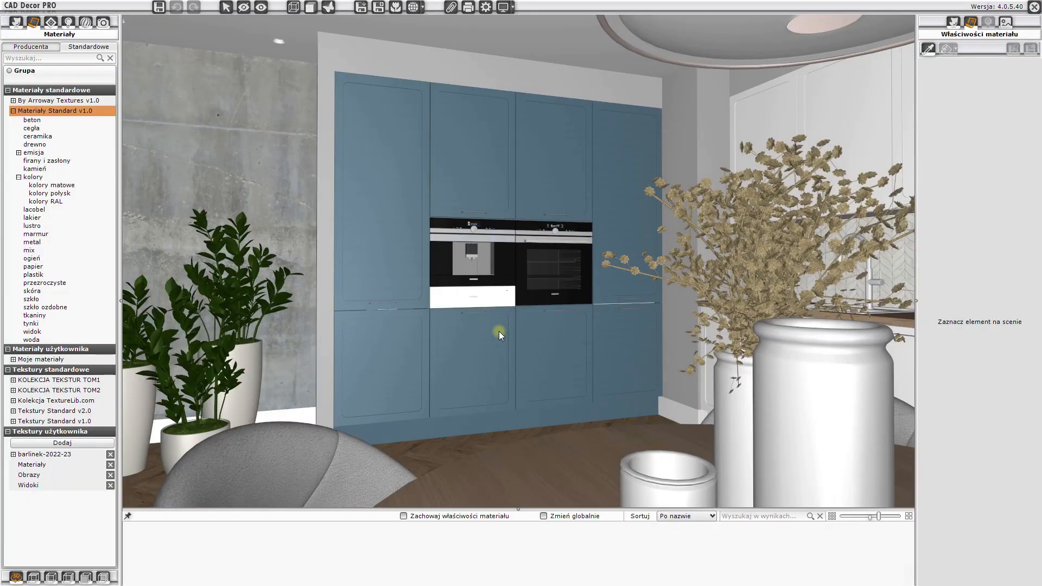
pyautogui.moveTo(399, 331)
pyautogui.mouseDown()
pyautogui.moveTo(445, 331)
pyautogui.moveTo(415, 332)
pyautogui.mouseUp()
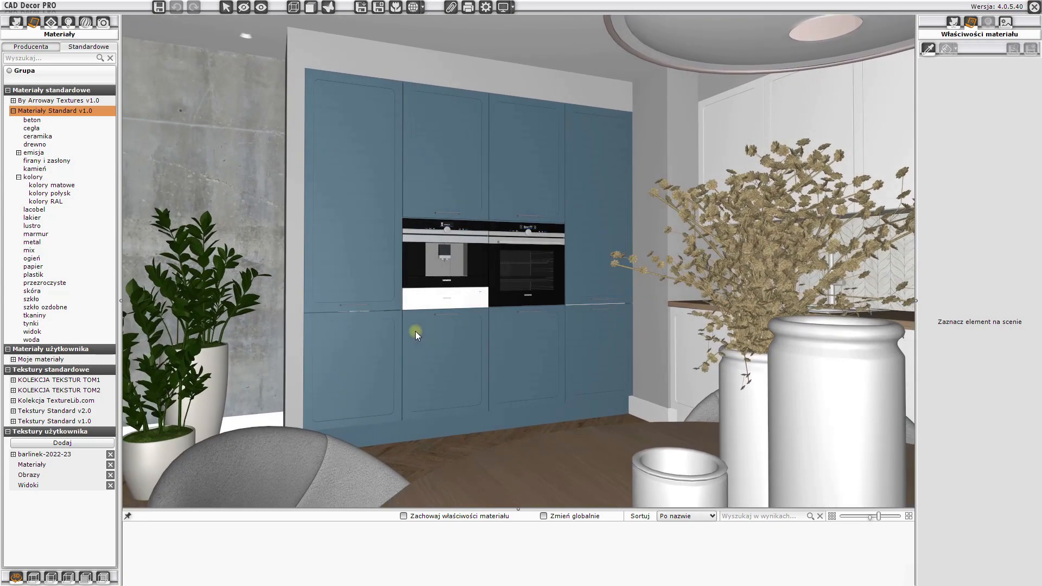